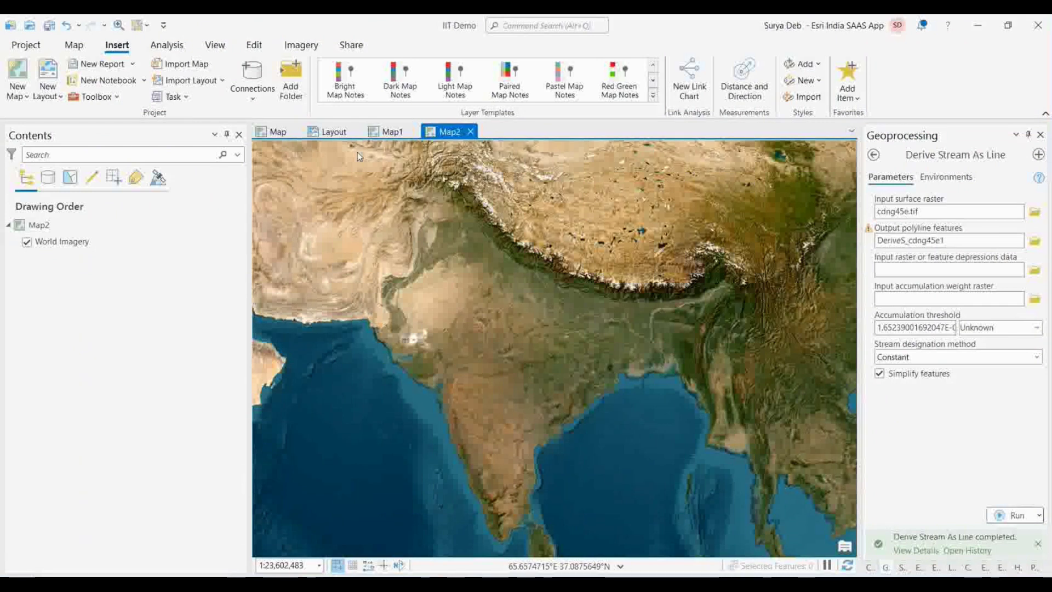
- Locate Kolkata, West Bengal on the map and bring the large dark lake beside the curved highway into close view
left_click(74, 45)
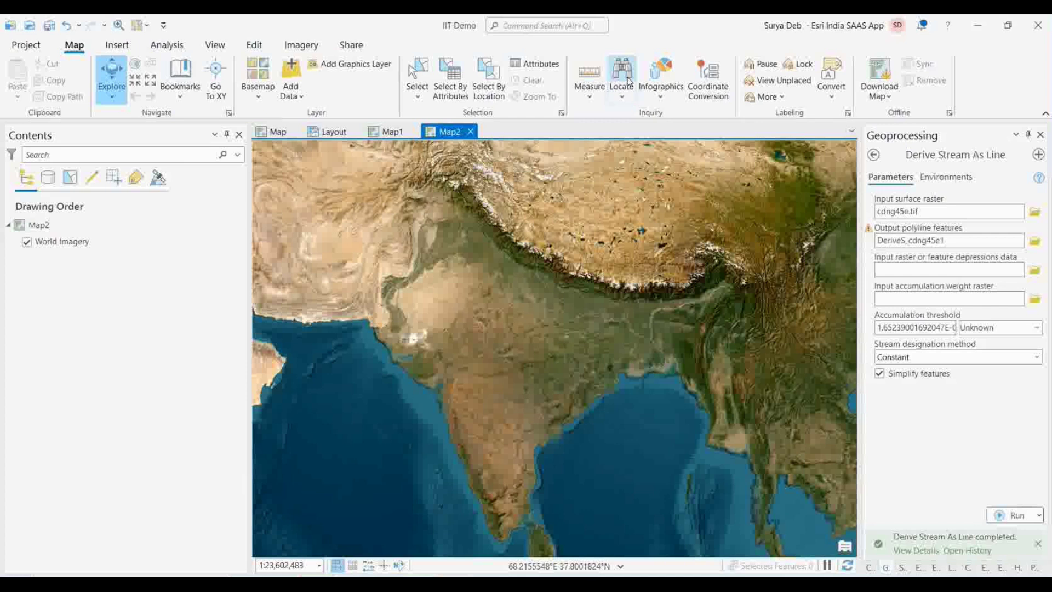
left_click(628, 81)
type("kolkata")
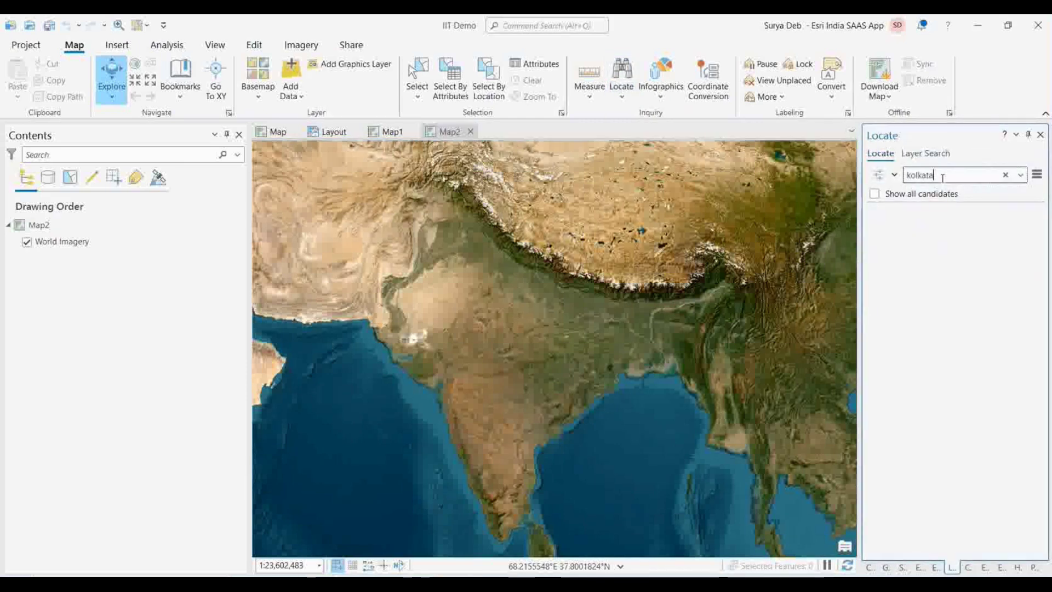
key("Return")
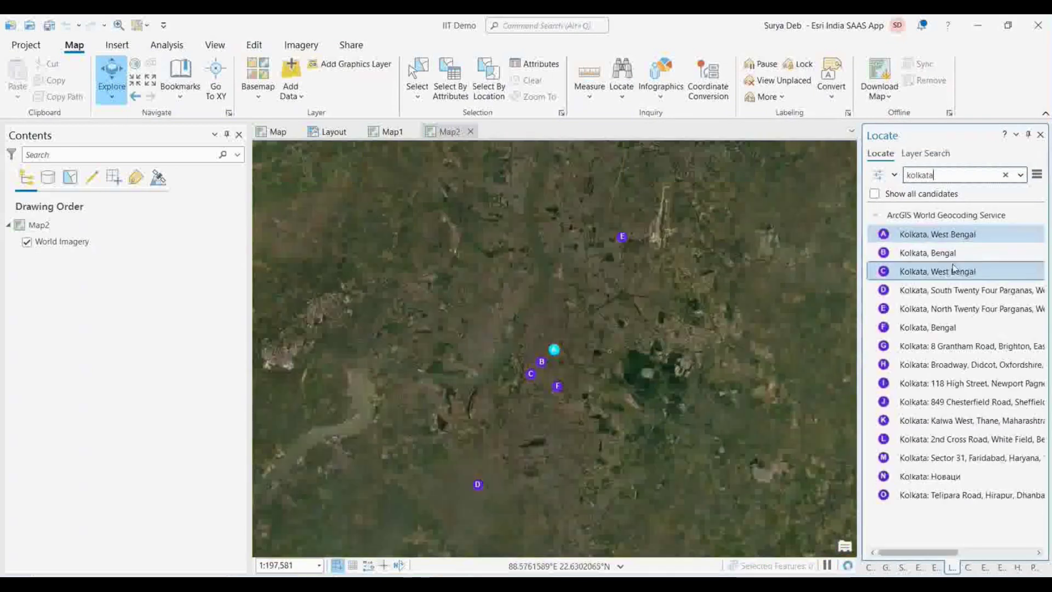
scroll(606, 369, "up", 8)
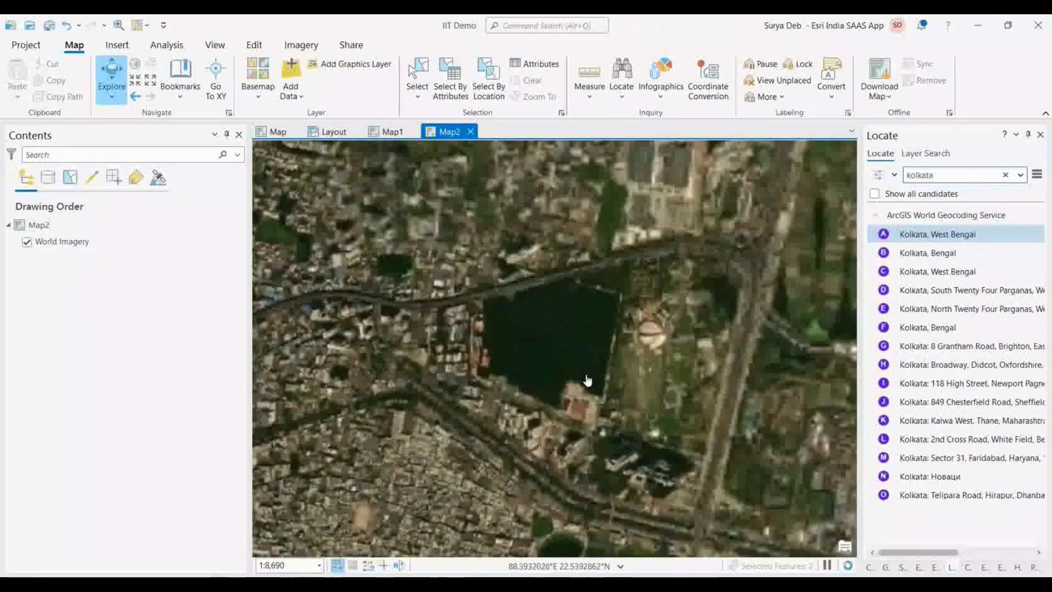
left_click_drag(486, 312, 550, 235)
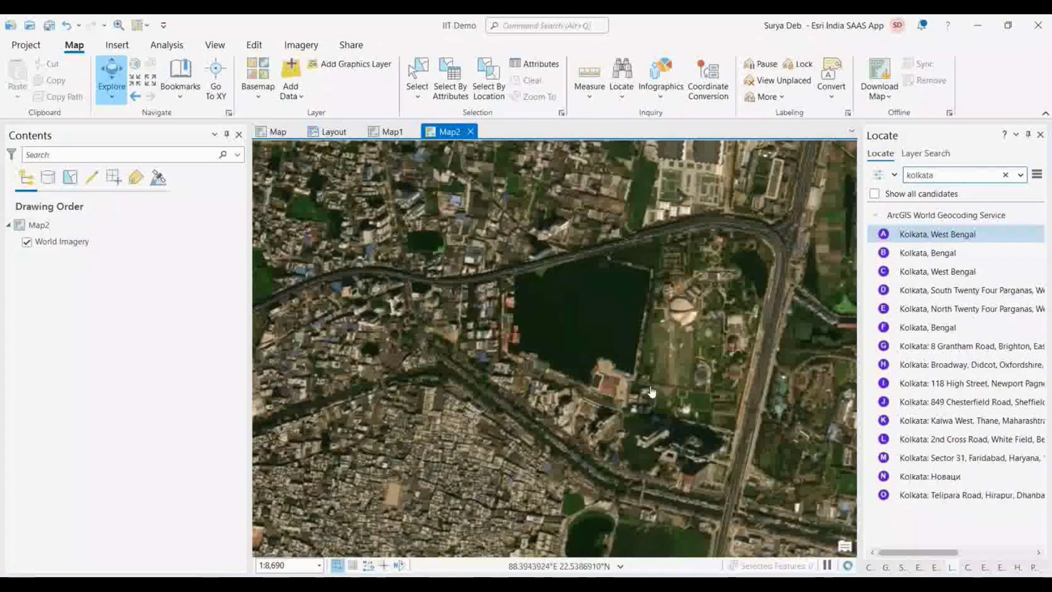
scroll(593, 324, "up", 1)
left_click_drag(599, 316, 597, 344)
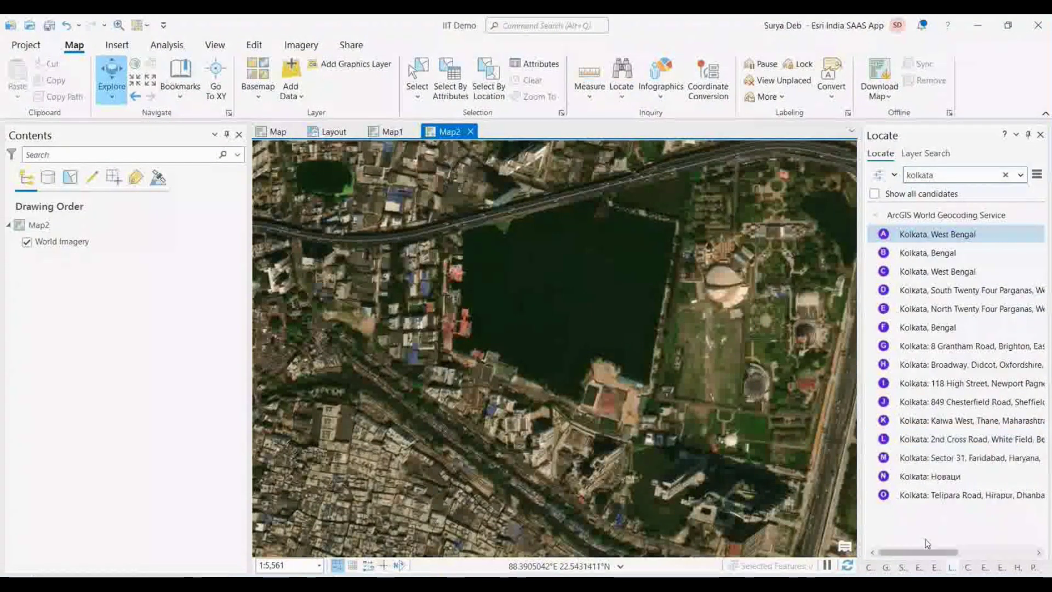
- Start creating a new shapefile inside the project's IIT Demo folder
left_click(869, 570)
left_click(873, 278)
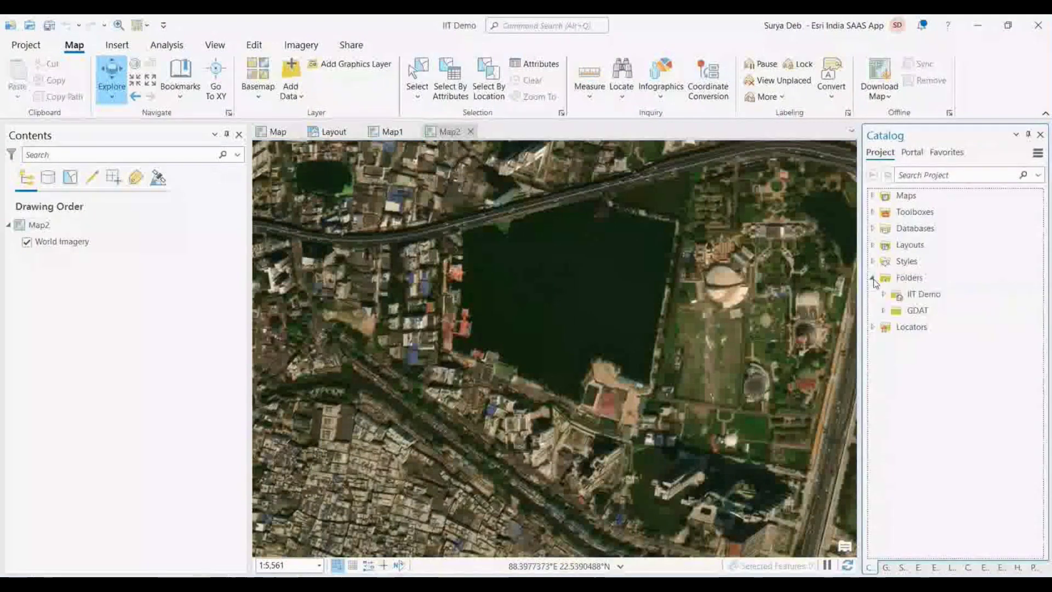
left_click(931, 296)
right_click(932, 296)
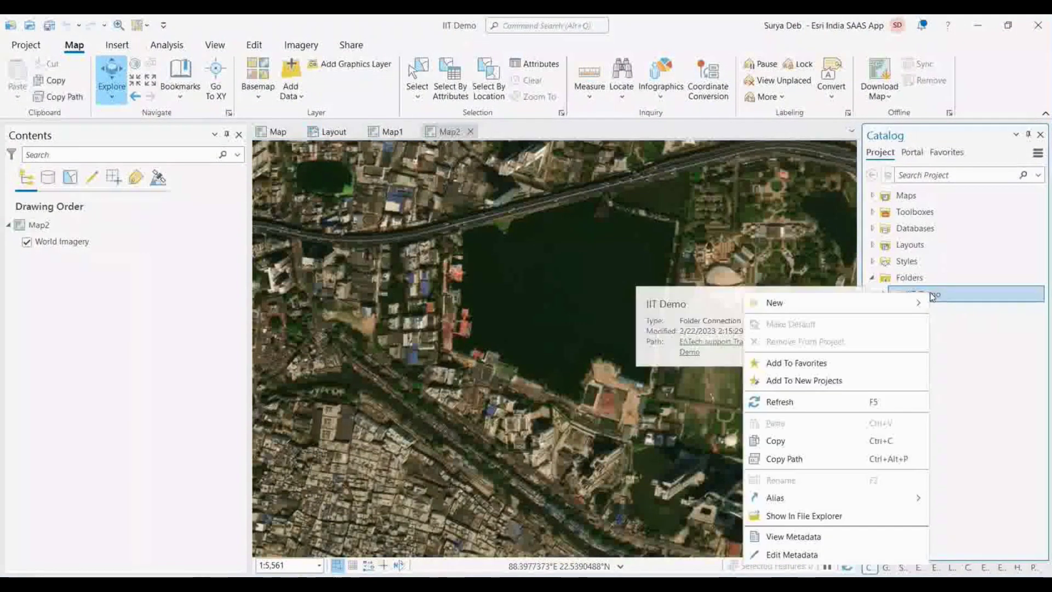
mouse_move(800, 303)
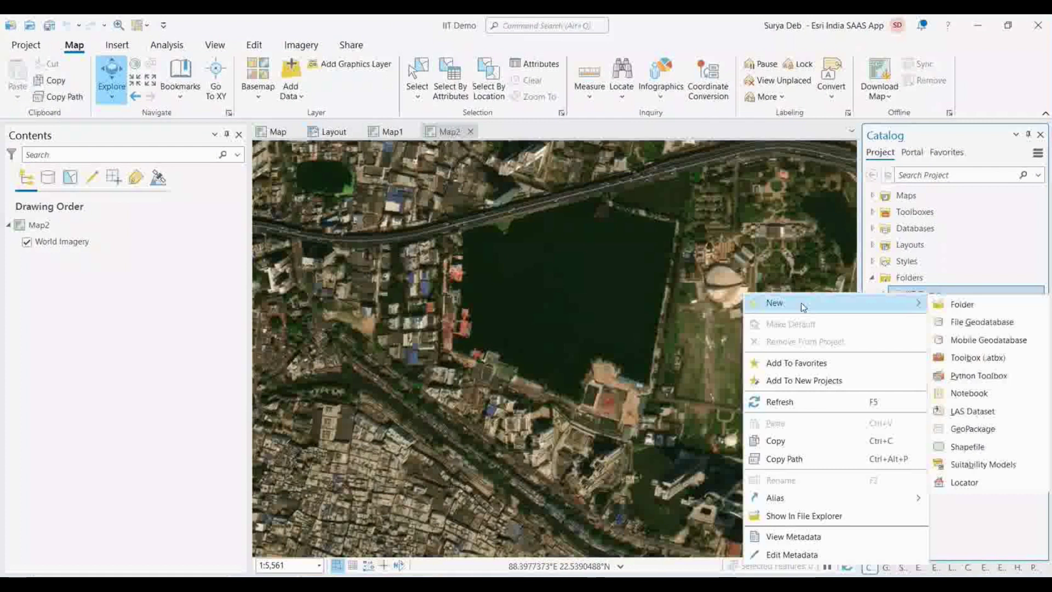
left_click(967, 447)
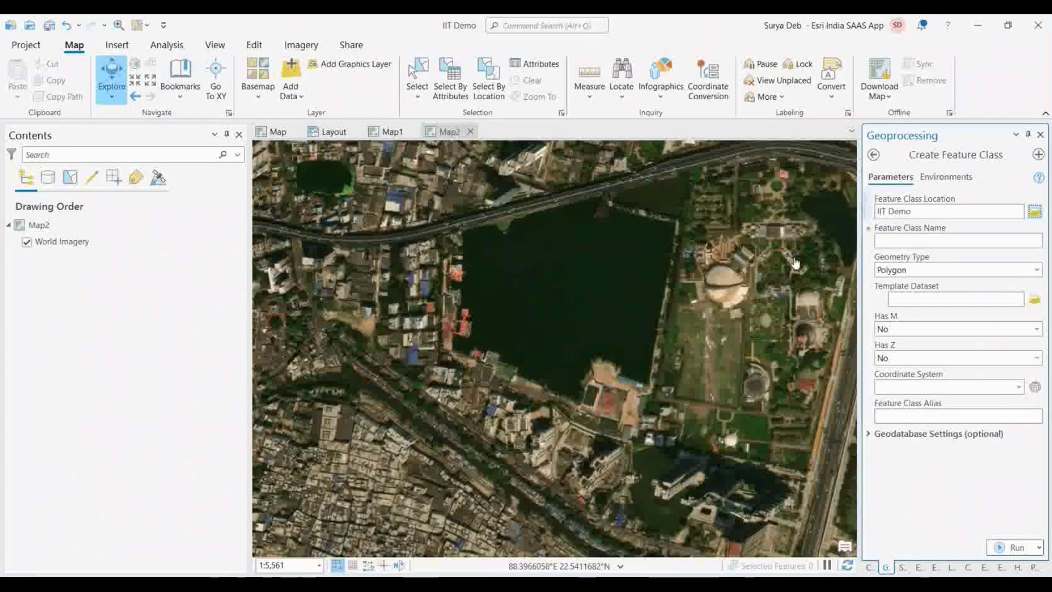
- Name the polygon feature class Lake and assign it the WGS_1984_Web_Mercator_Auxiliary_Sphere coordinate system
left_click(925, 242)
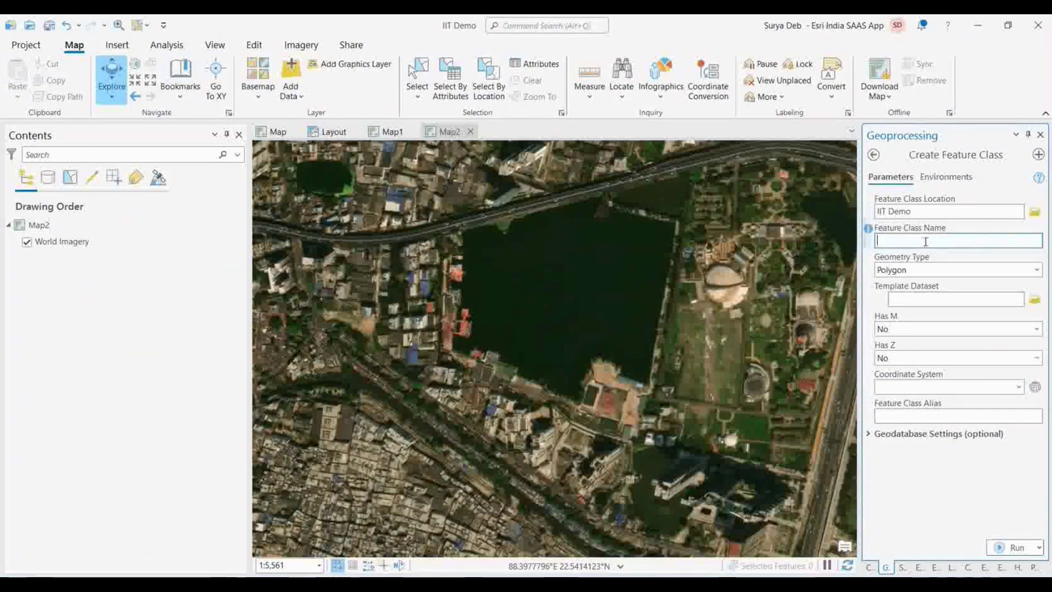
type("Lake")
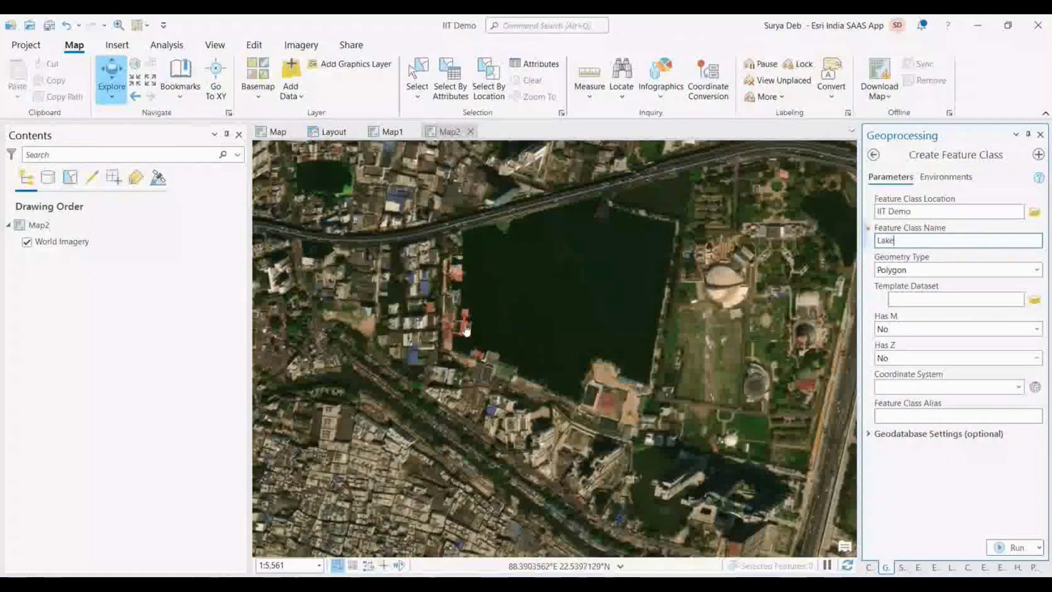
left_click(1018, 387)
left_click(932, 403)
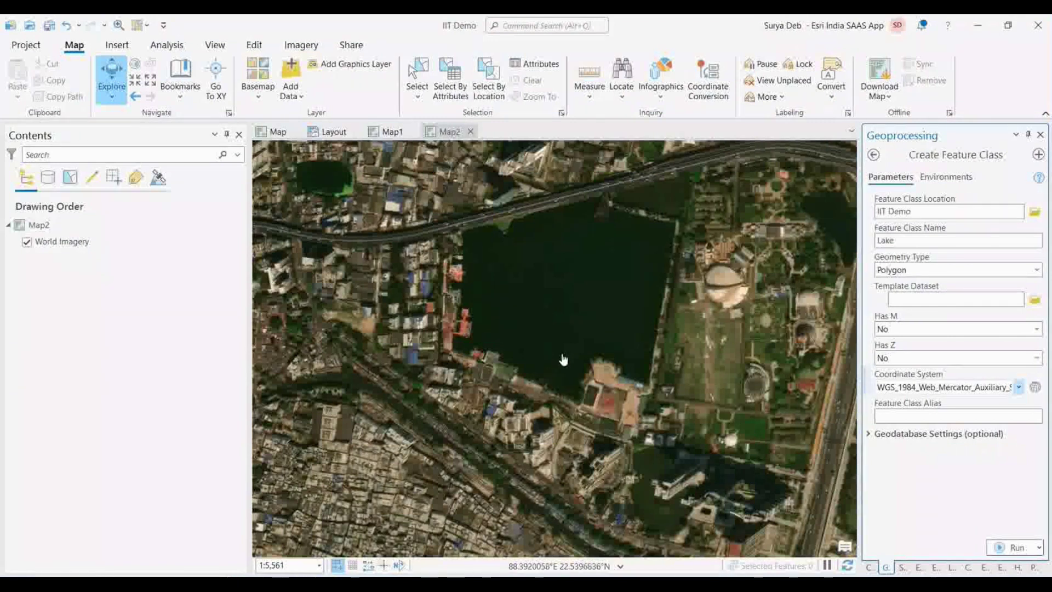
left_click_drag(620, 289, 577, 304)
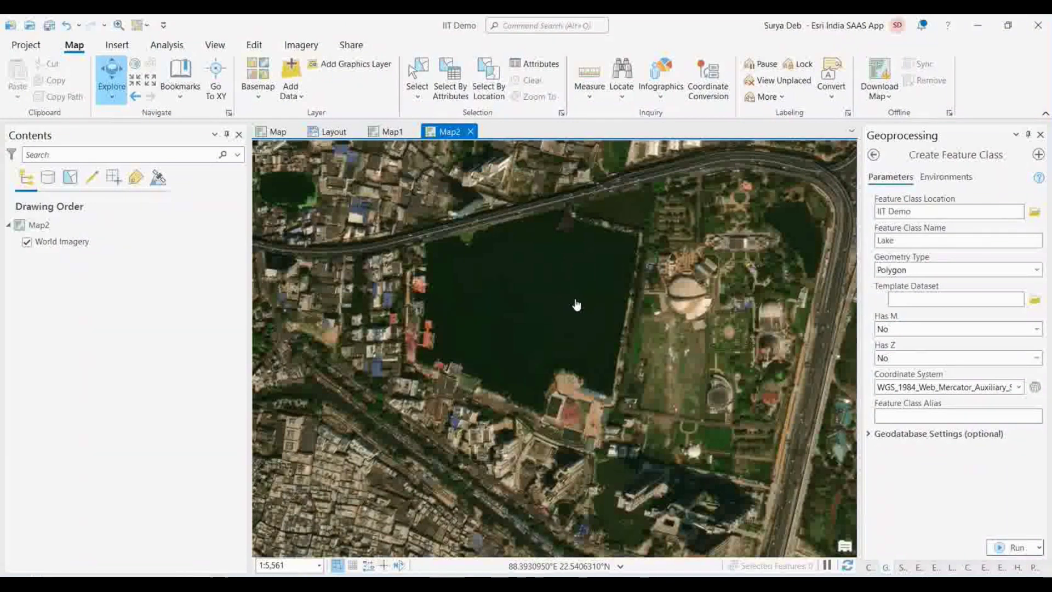
left_click(253, 97)
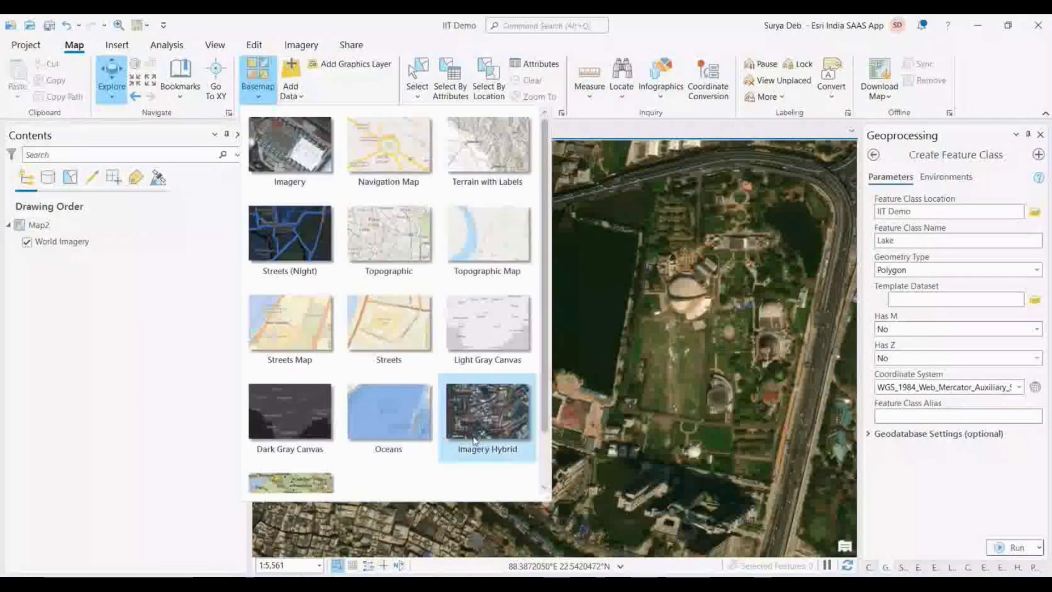
left_click(474, 440)
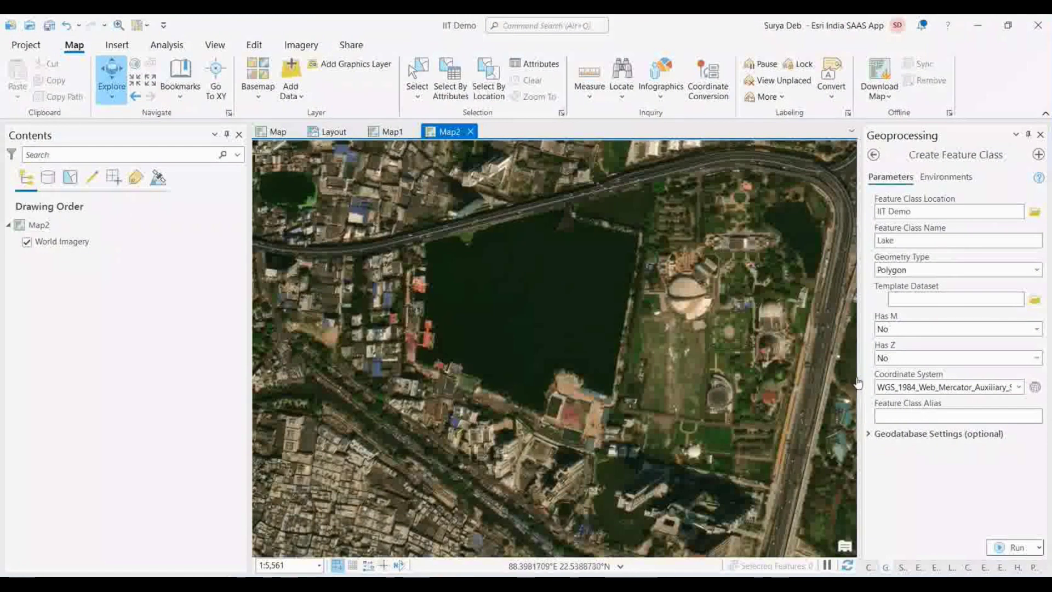
- Run Create Feature Class to produce the Lake shapefile
left_click(1001, 550)
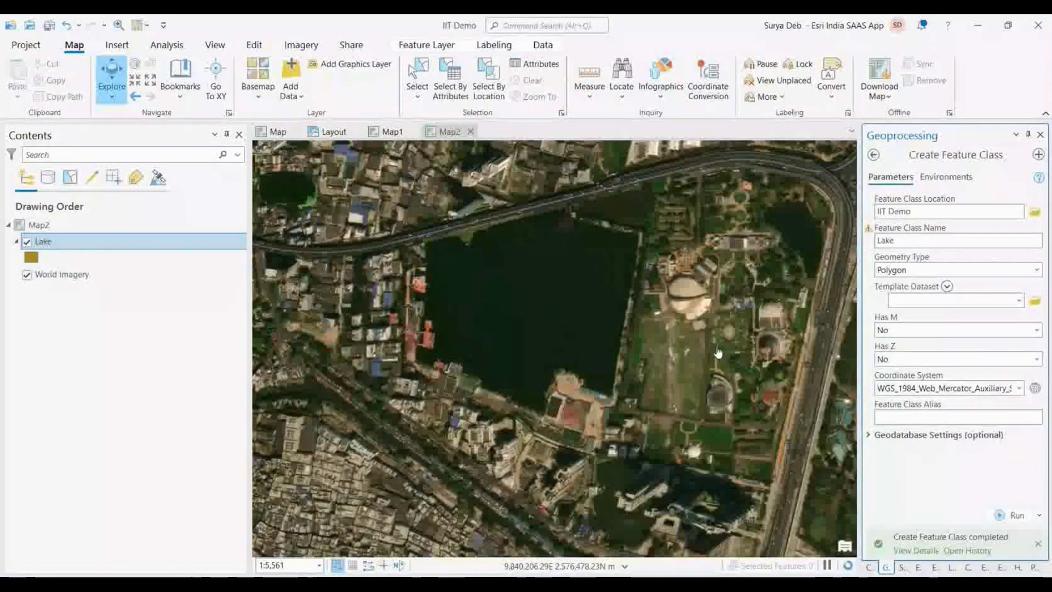
- Change the Lake layer's polygon symbol to a bright blue fill and apply it
left_click(31, 258)
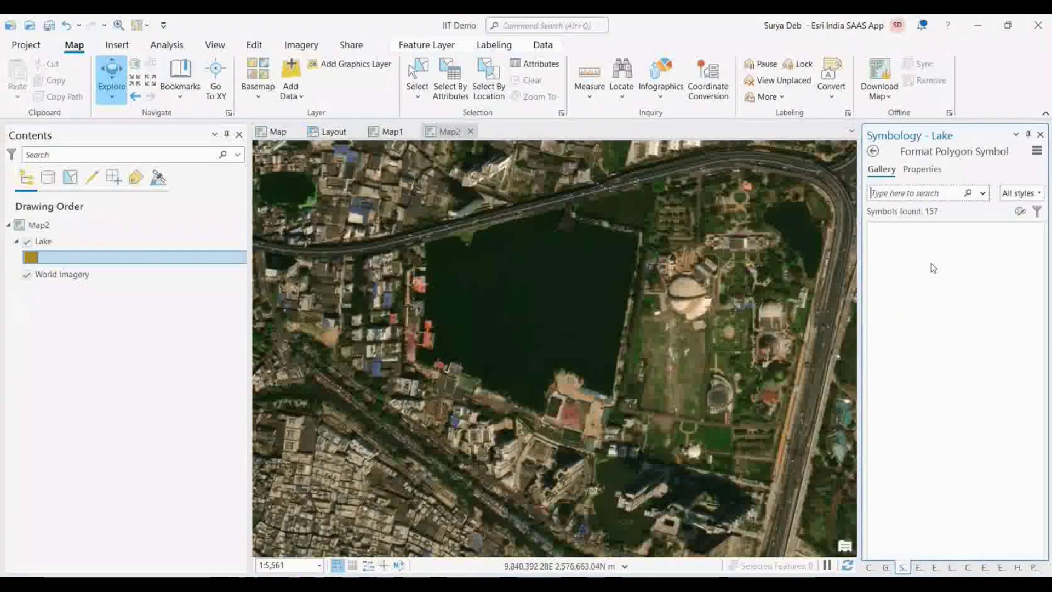
left_click(923, 169)
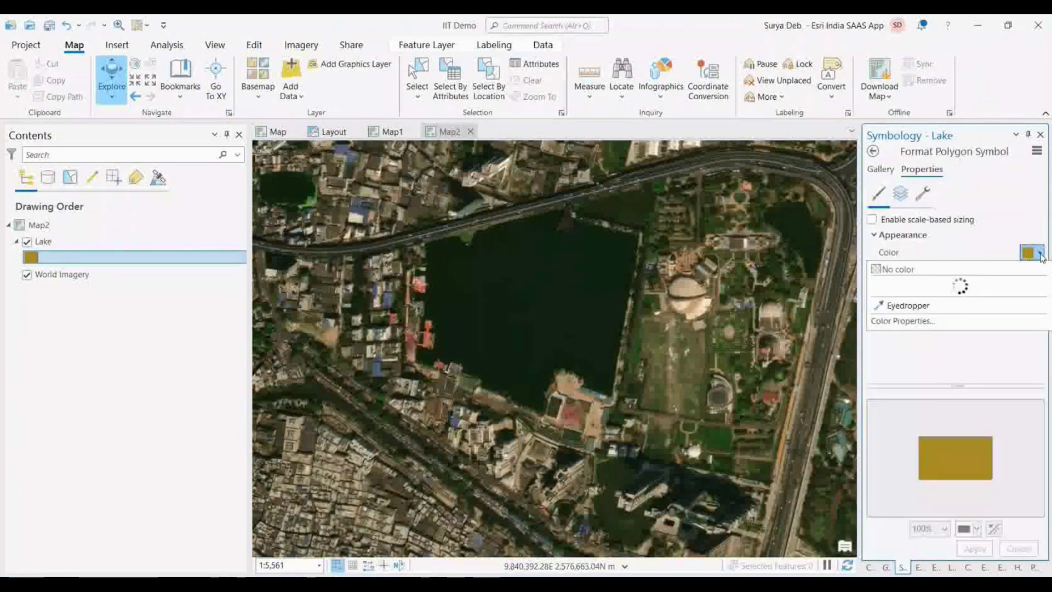
left_click(1033, 252)
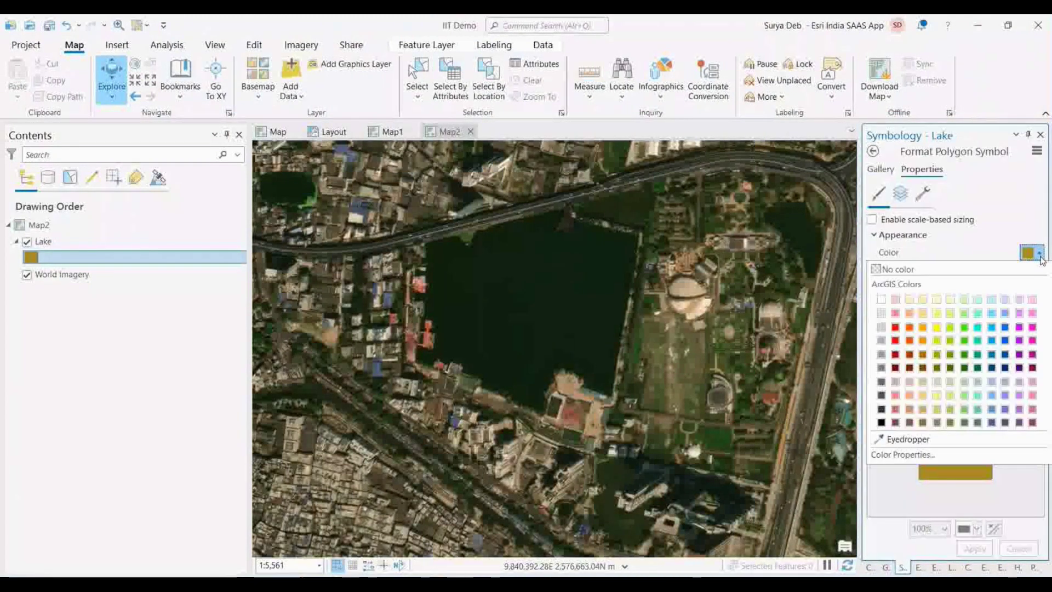
left_click(992, 329)
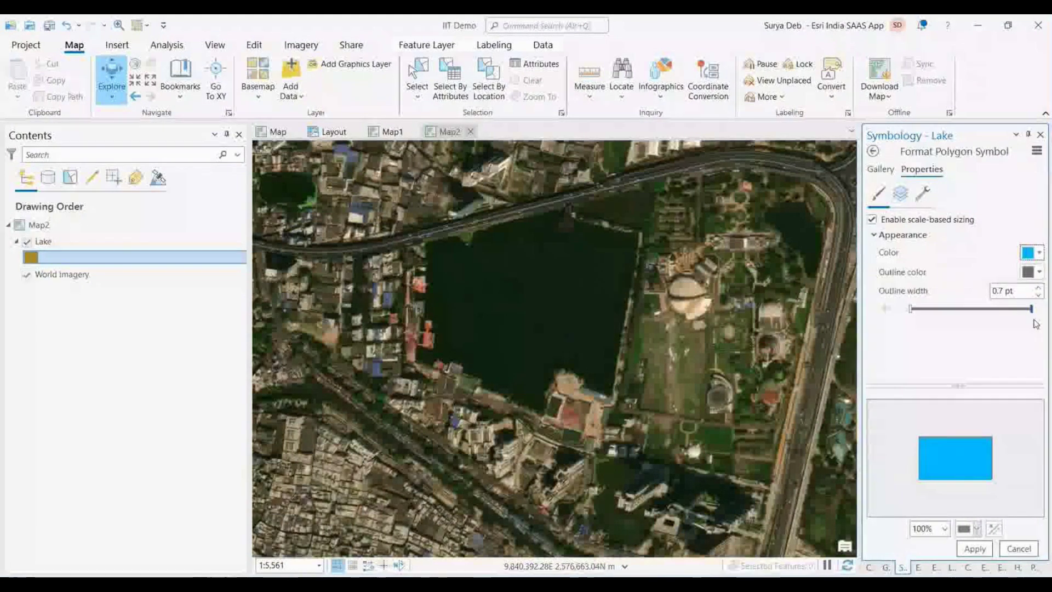
left_click(975, 549)
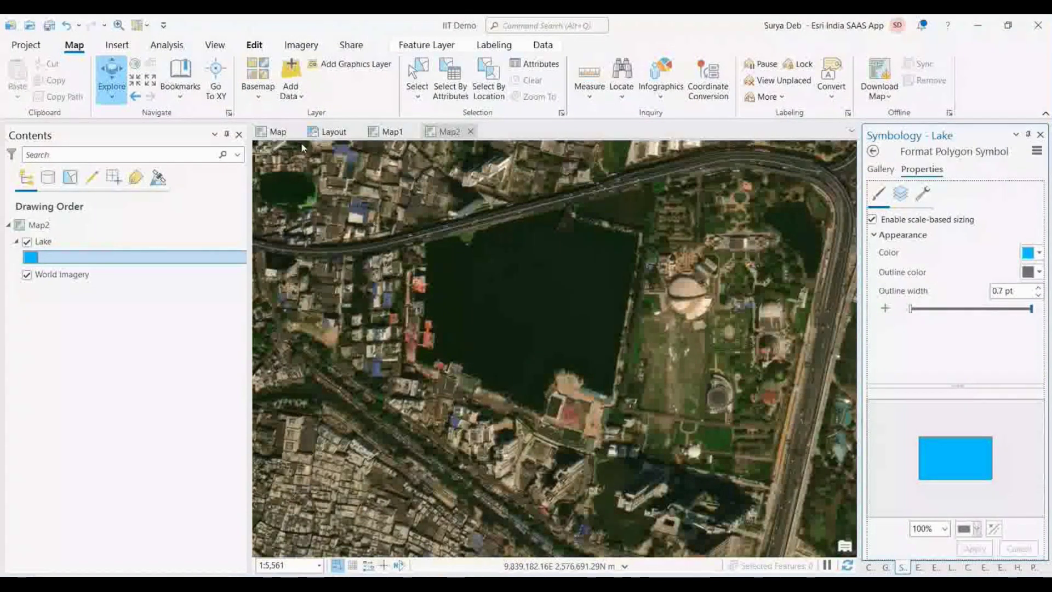
- Digitize the lake as a polygon in the Lake layer by tracing its shoreline on the imagery, and save the edits
left_click(255, 46)
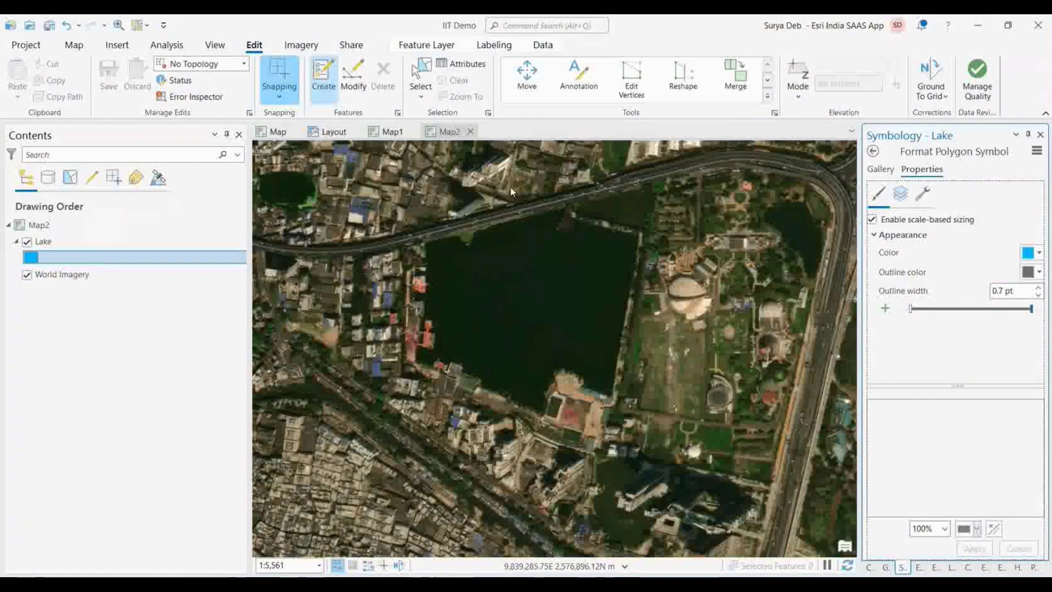
left_click(887, 221)
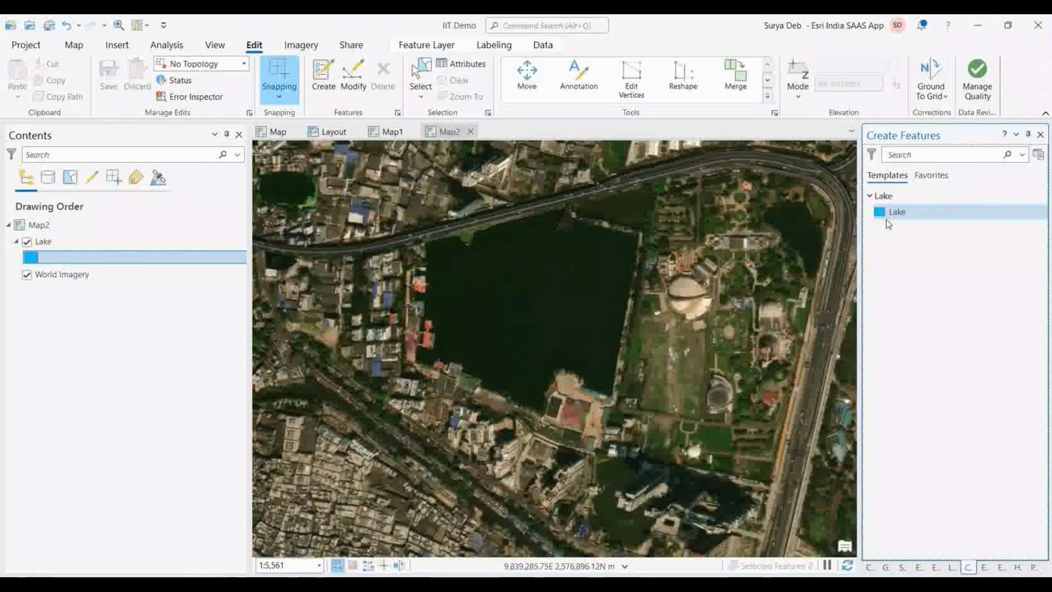
left_click(413, 358)
left_click(426, 243)
left_click(458, 236)
left_click(466, 241)
left_click(473, 236)
left_click(481, 232)
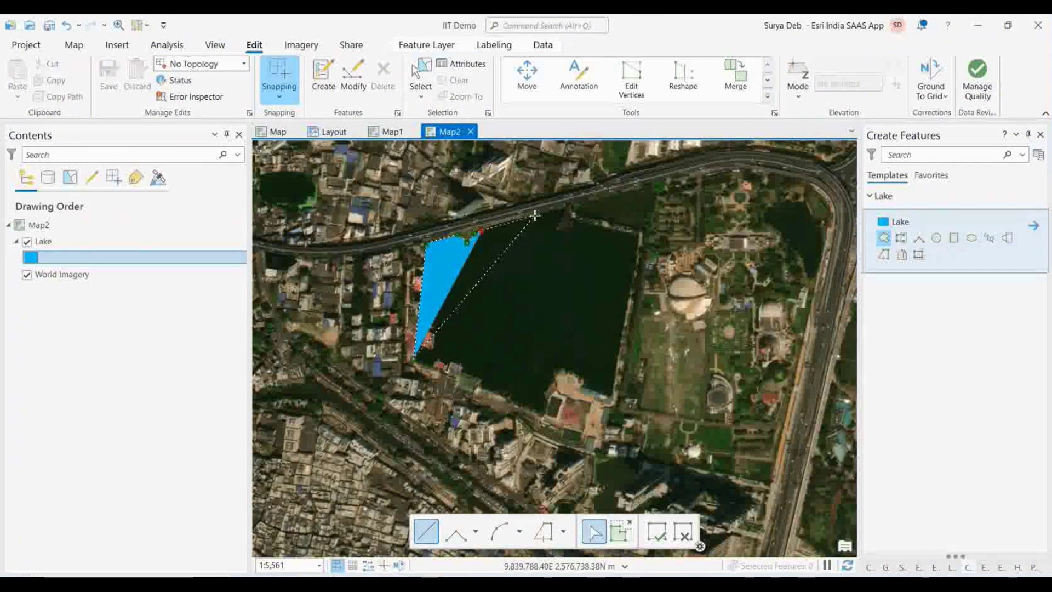
left_click(565, 210)
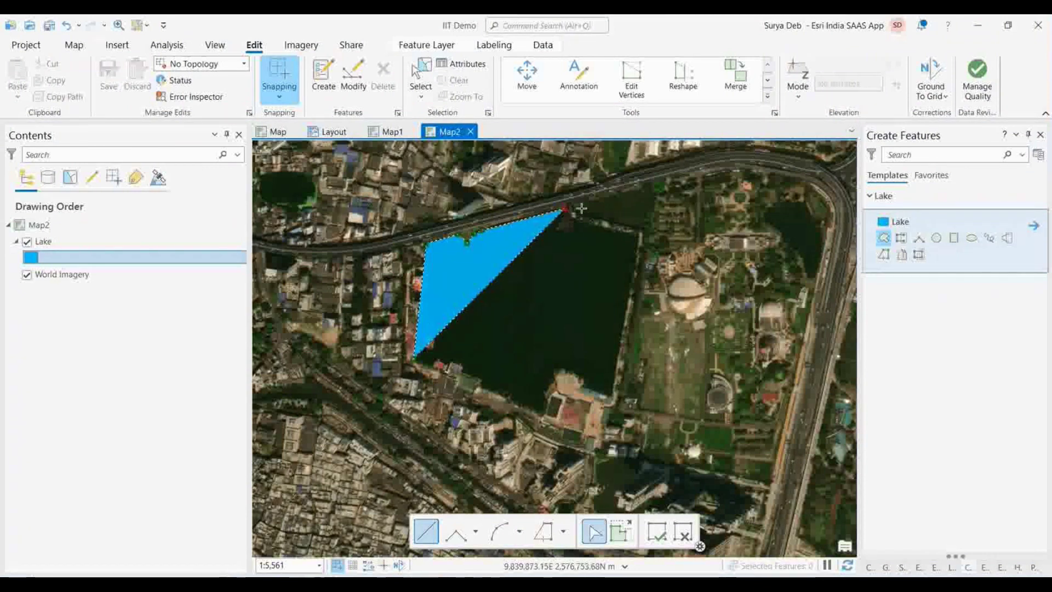
left_click(641, 234)
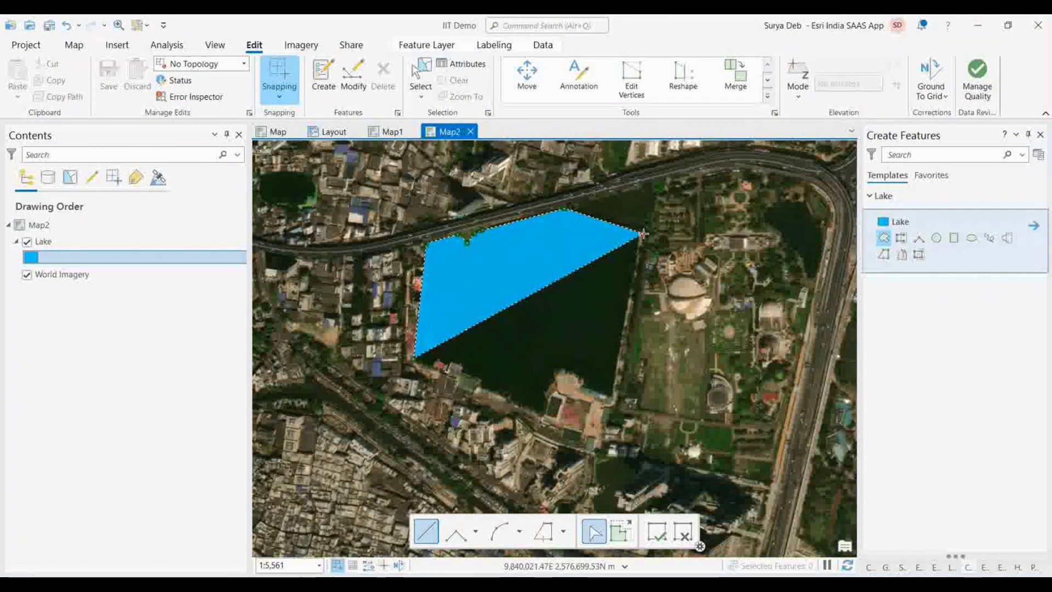
left_click(615, 396)
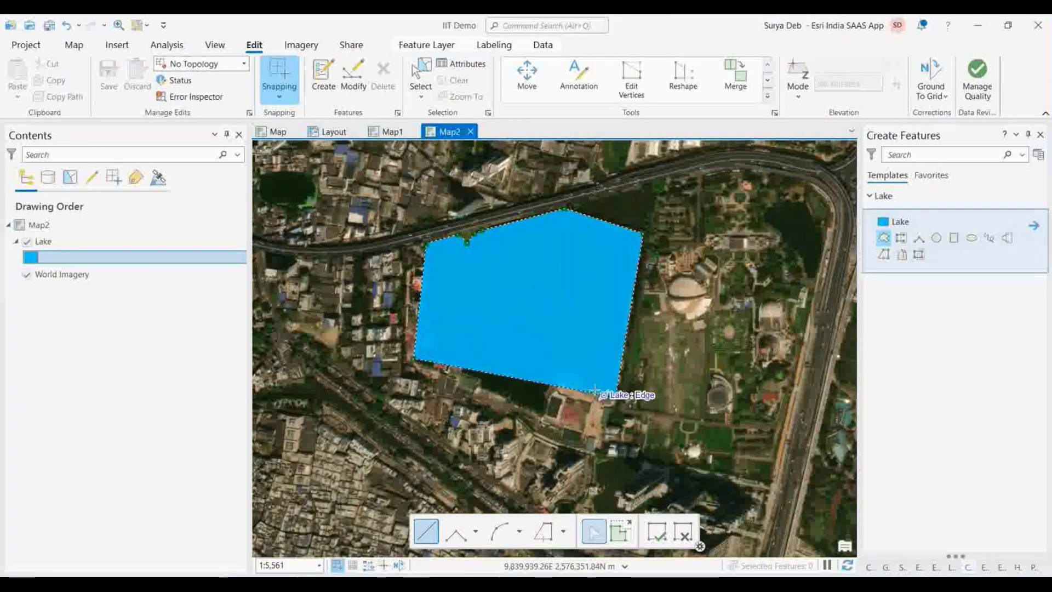
left_click(554, 387)
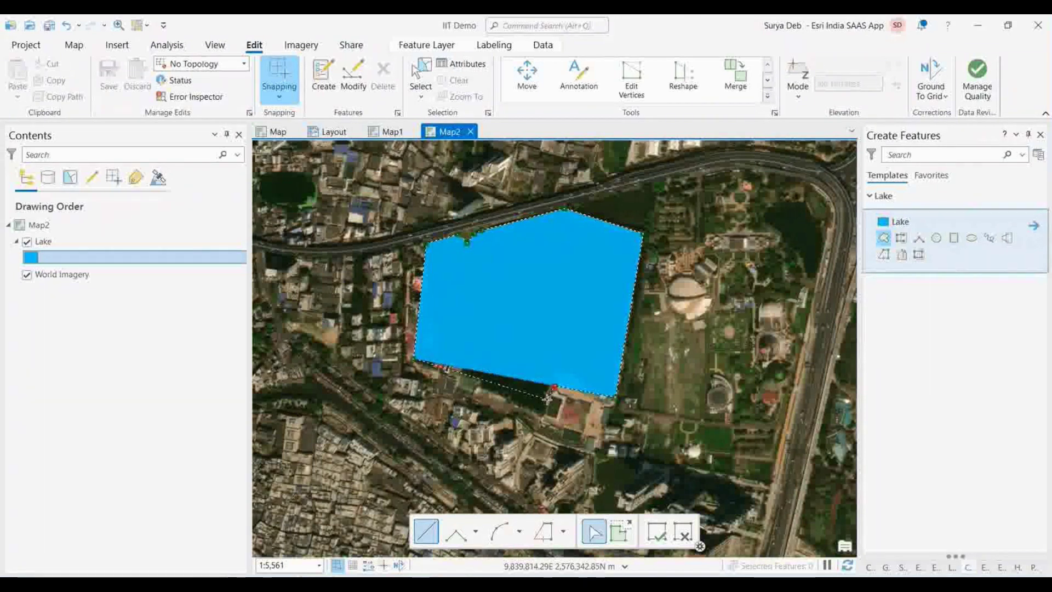
left_click(546, 399)
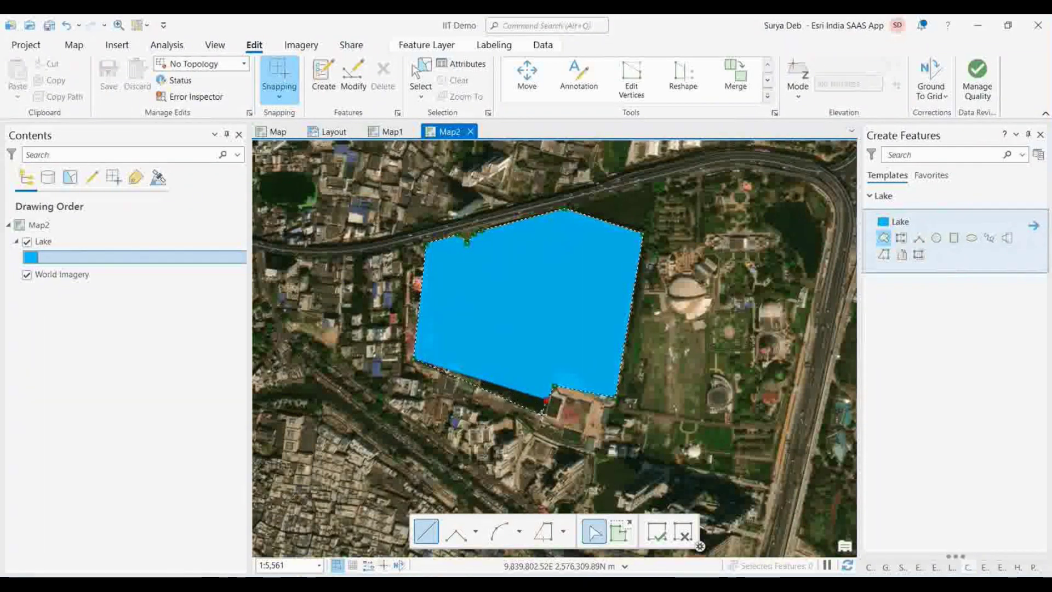
double_click(543, 414)
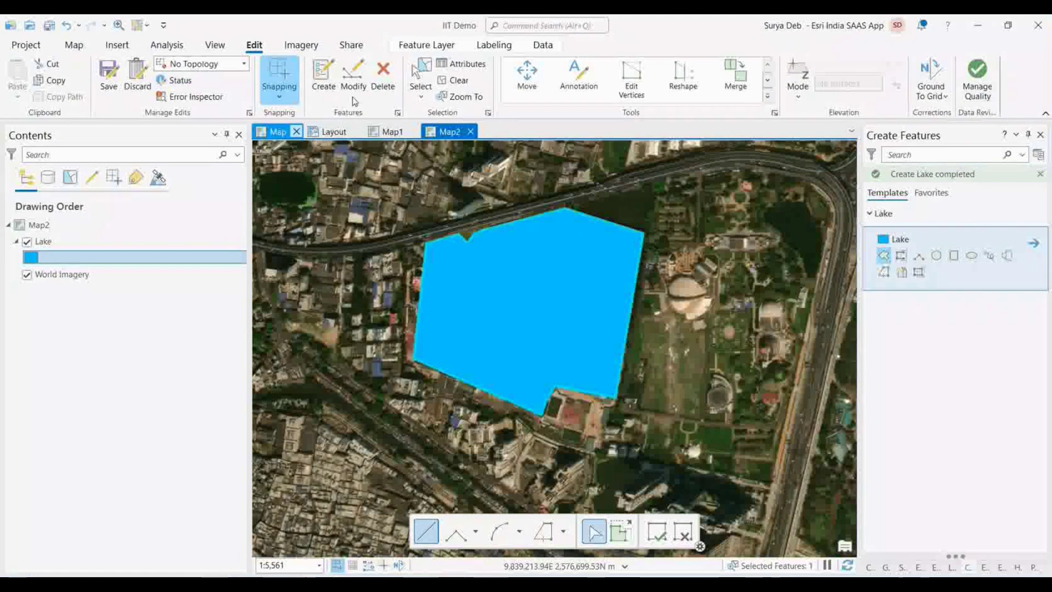
left_click(109, 74)
left_click(535, 324)
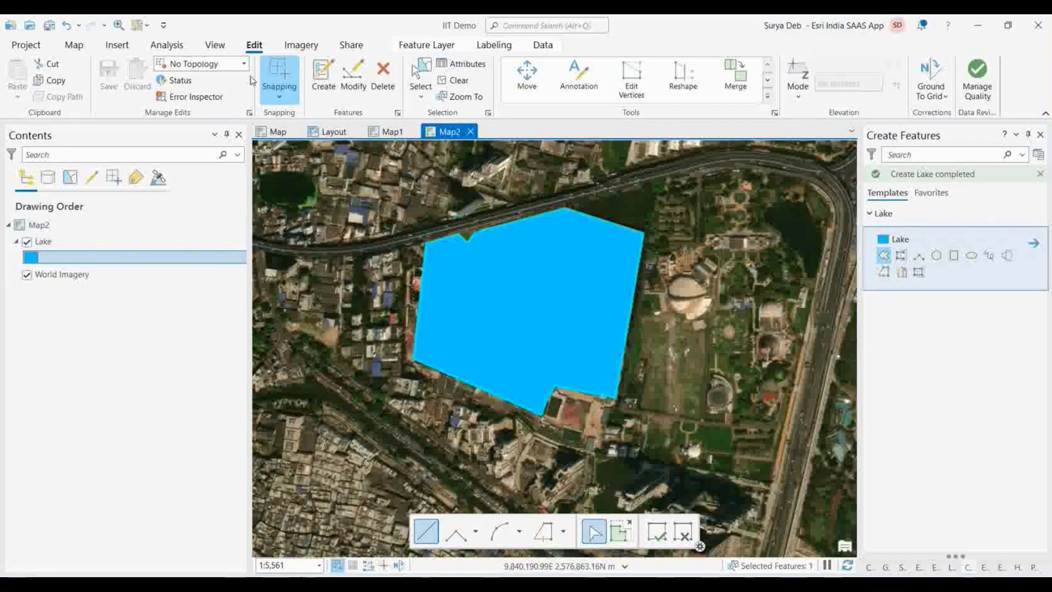
- Convert Map2, including its Lake layer, to a local scene
left_click(214, 46)
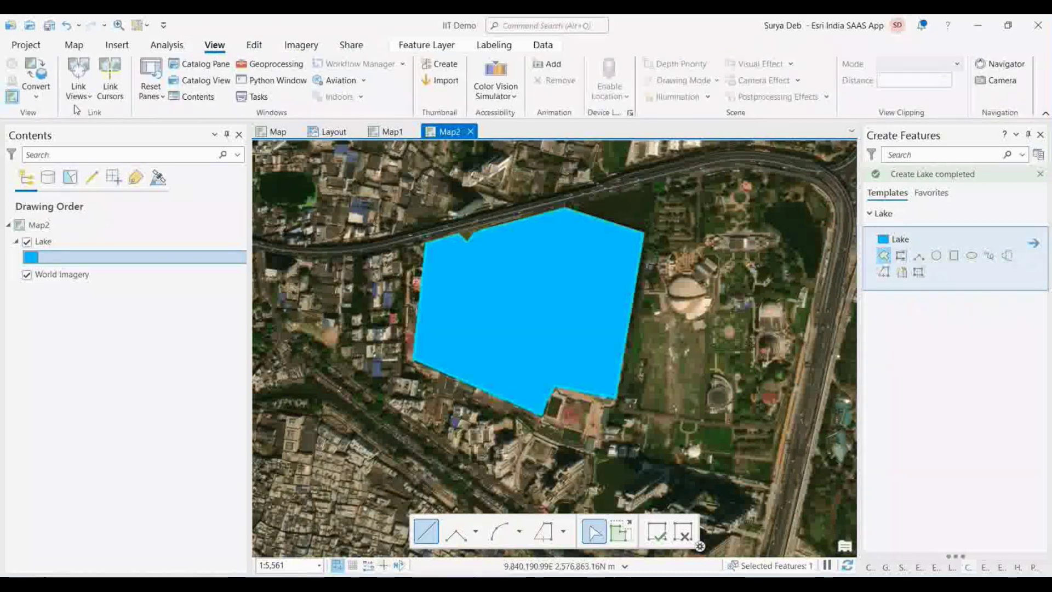
left_click(34, 97)
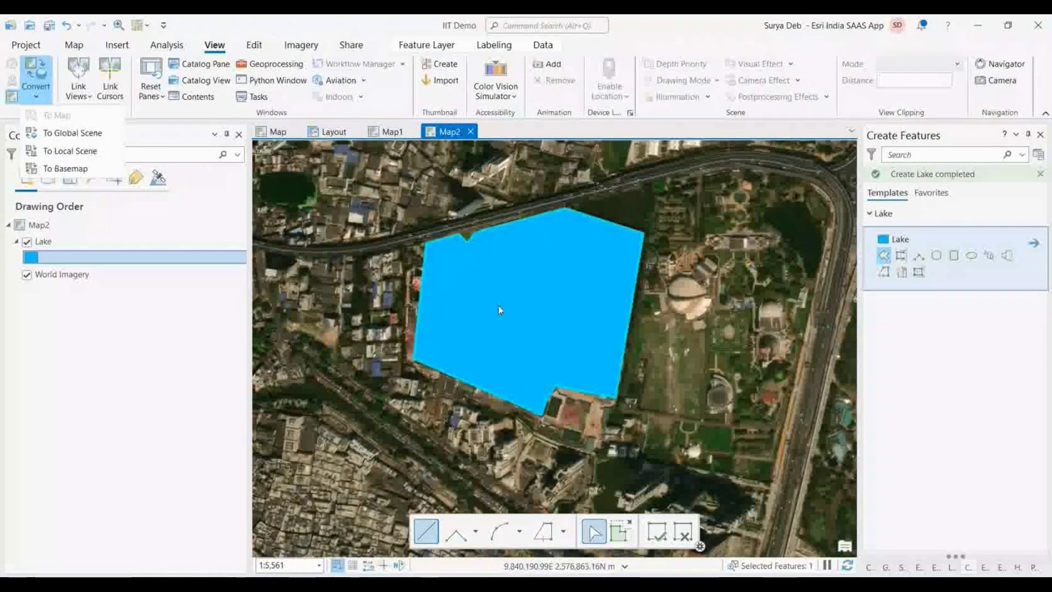
left_click(76, 155)
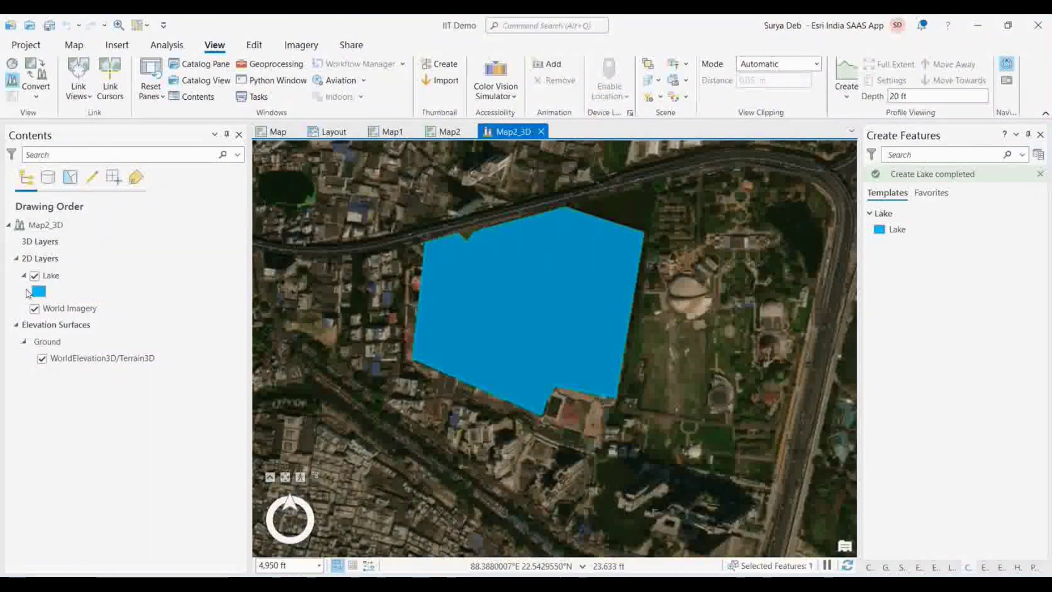
- Move the Lake layer from the 2D Layers group into the 3D Layers group of Map2_3D
left_click(52, 276)
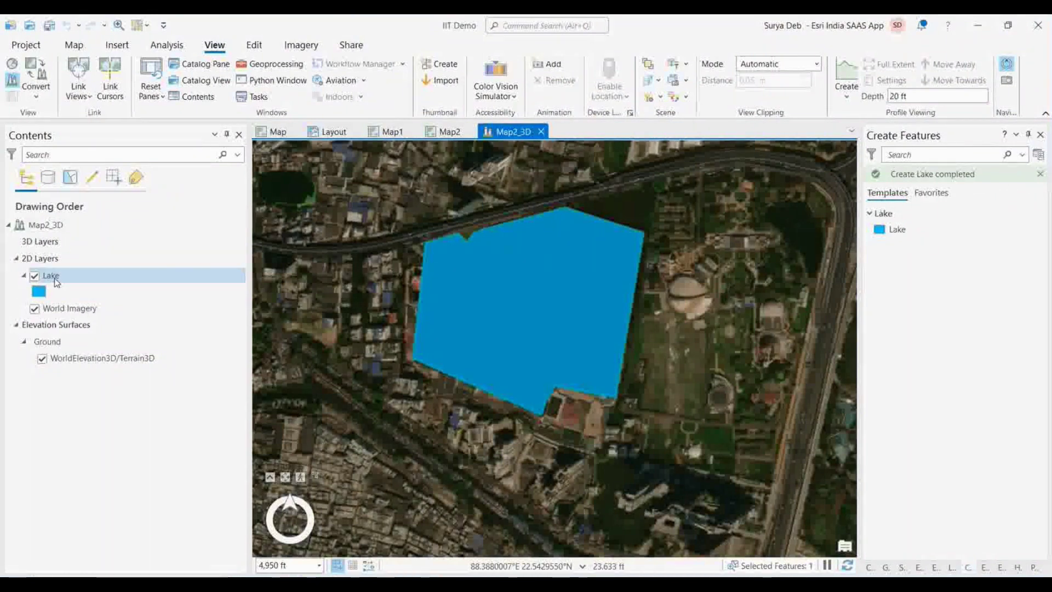
left_click_drag(54, 282, 55, 245)
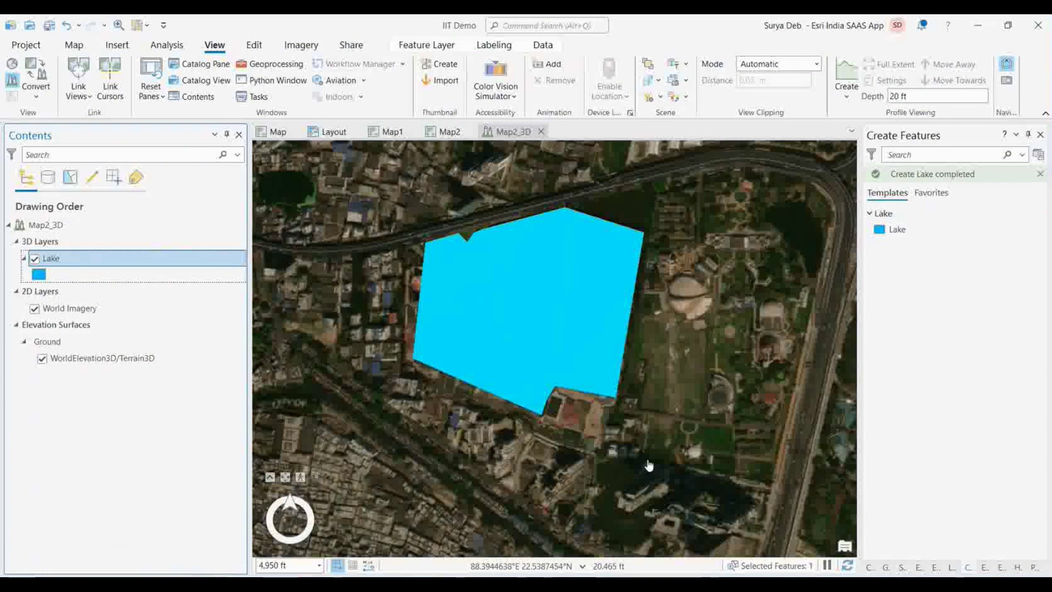
middle_click_drag(592, 455, 564, 425)
scroll(564, 425, "up", 3)
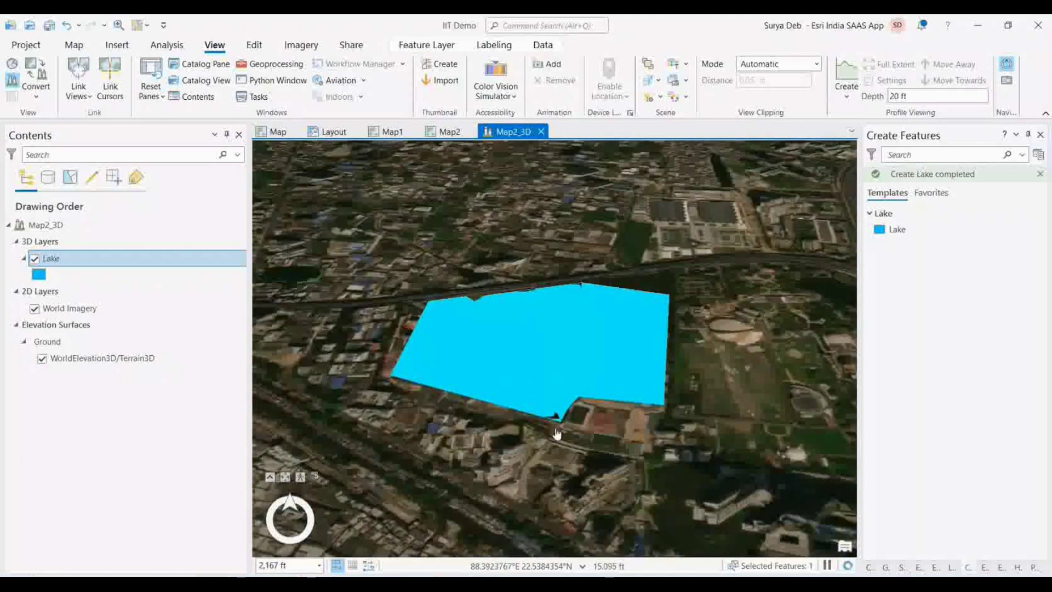
scroll(521, 441, "up", 2)
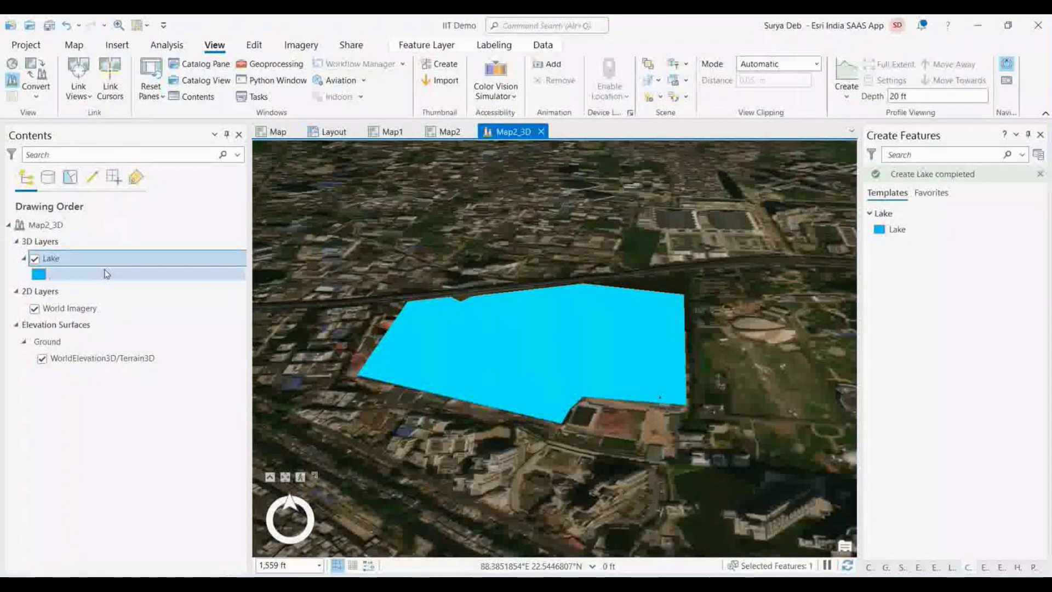
- In the Lake polygon symbol's layers, turn off the solid stroke and change the solid fill to an animated fill
left_click(40, 277)
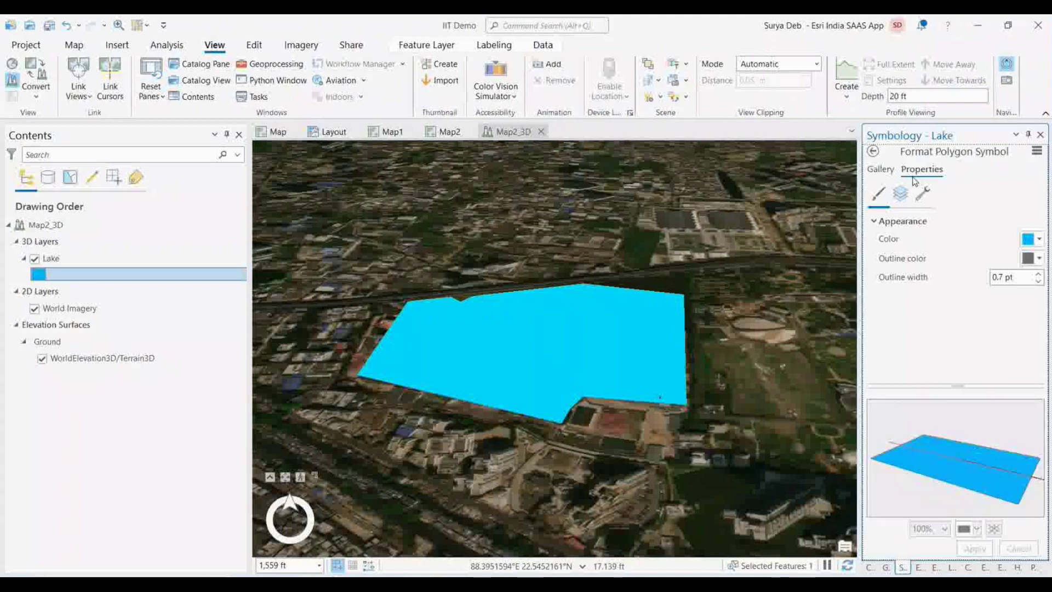
left_click(918, 174)
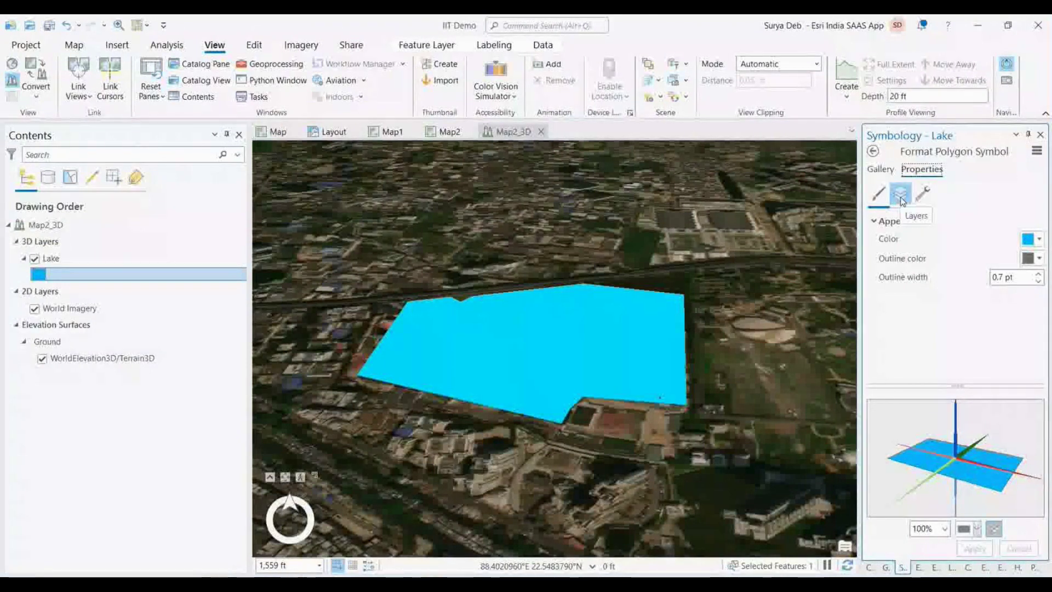
left_click(902, 198)
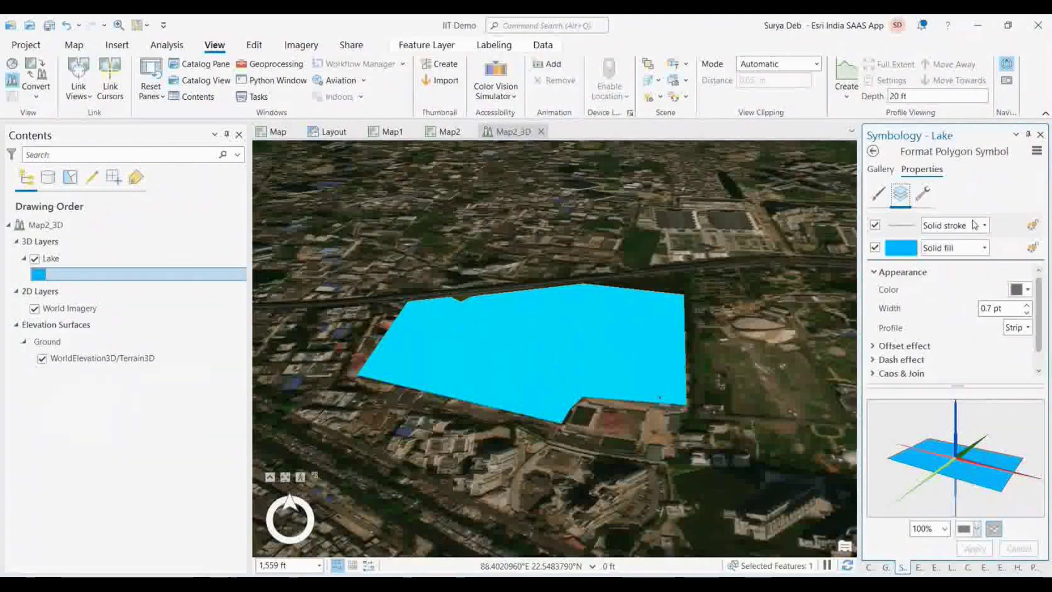
left_click(875, 226)
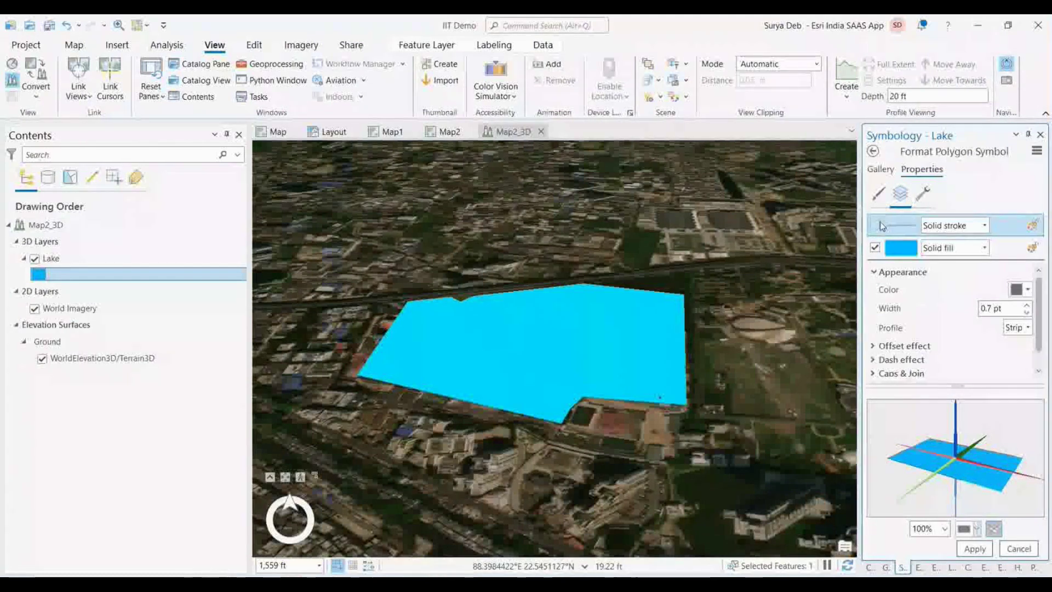
left_click(985, 249)
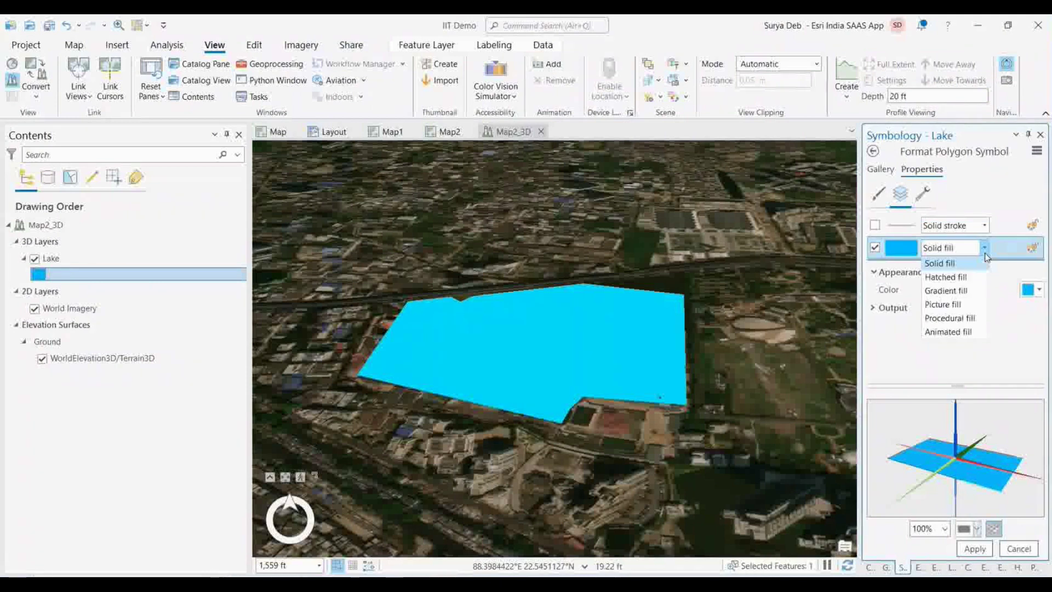
left_click(947, 332)
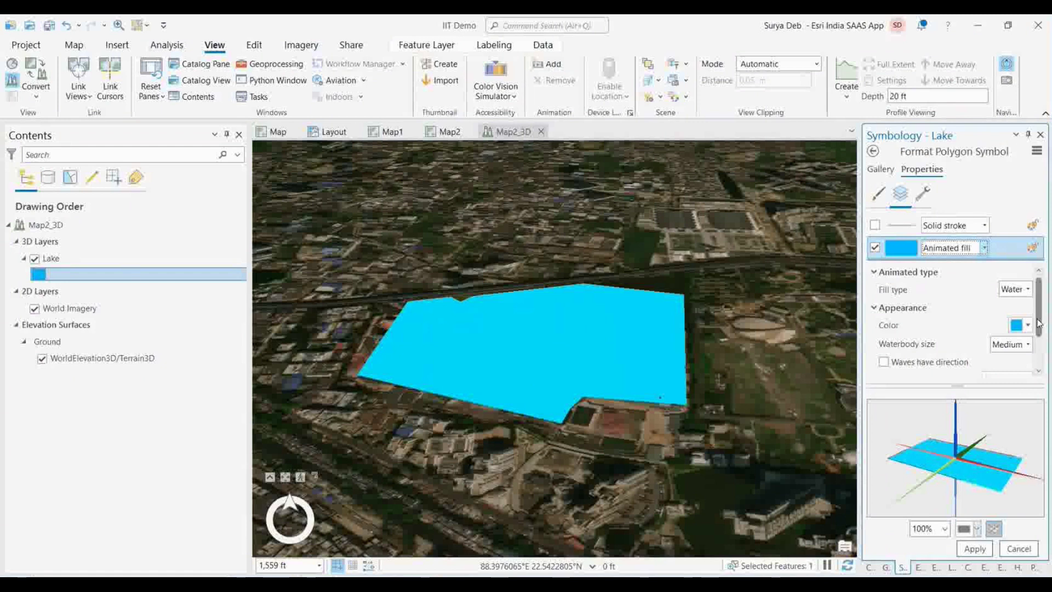
- Set the Lake water fill's waterbody size to Large and wave strength to Slight, and apply the symbol
scroll(1040, 330, "down", 1)
scroll(1039, 331, "down", 1)
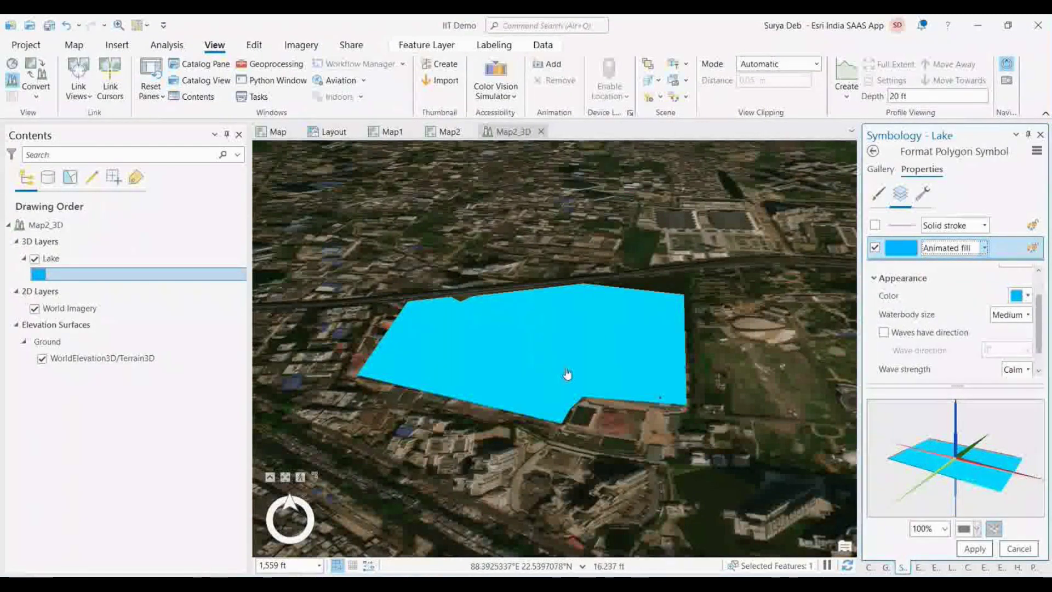
scroll(567, 374, "up", 2)
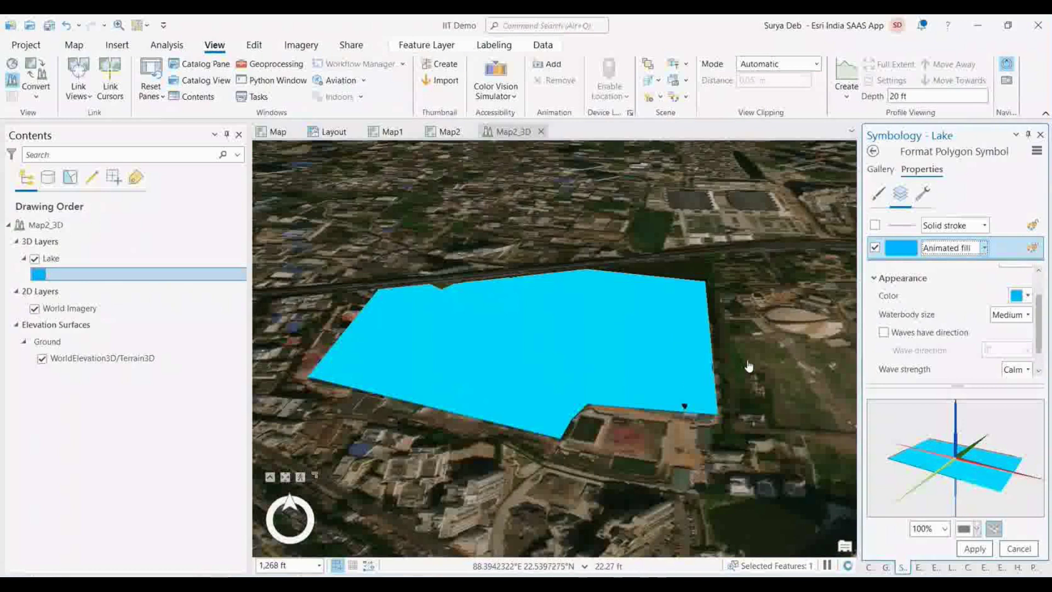
left_click(1027, 316)
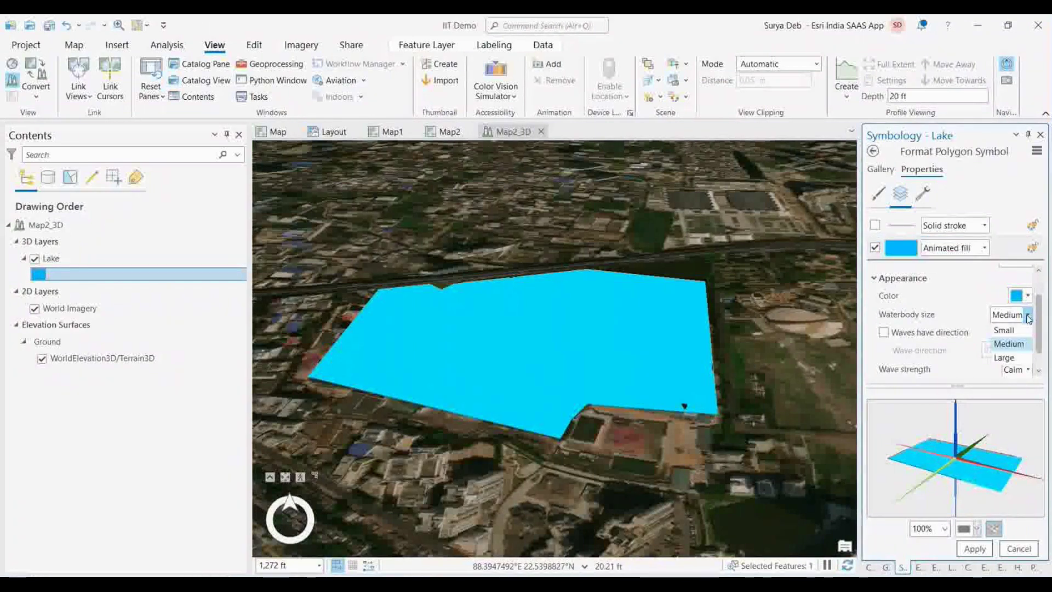
left_click(1012, 359)
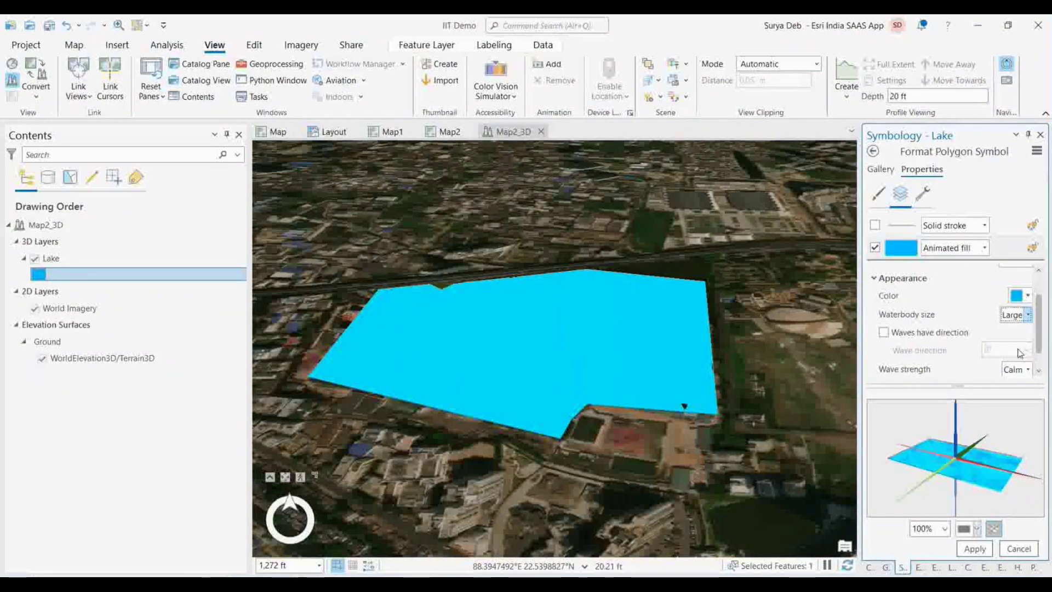
scroll(1043, 351, "down", 1)
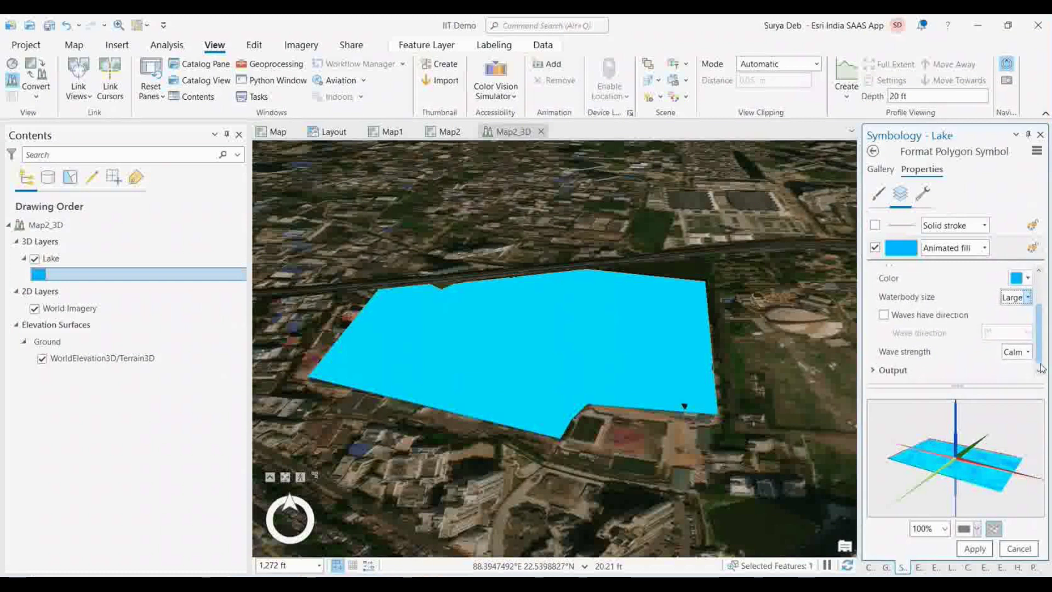
left_click(1029, 352)
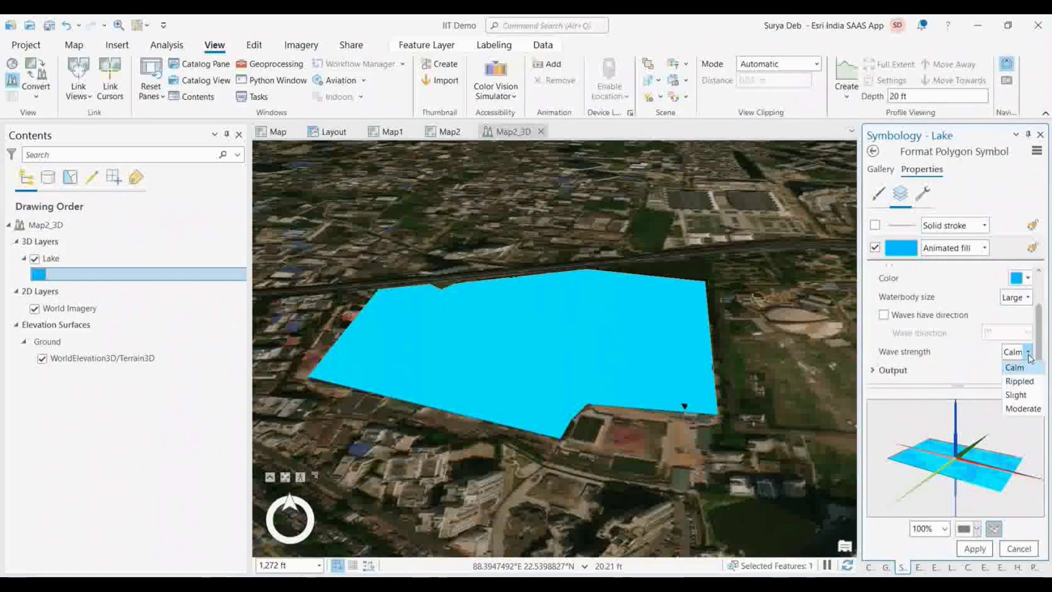
left_click(1019, 395)
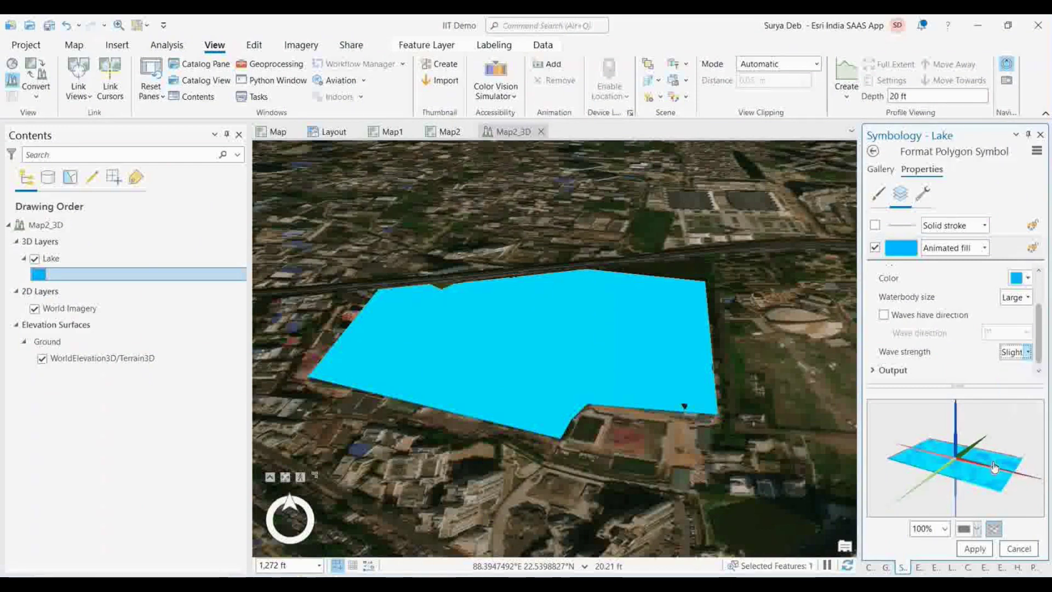
left_click(975, 551)
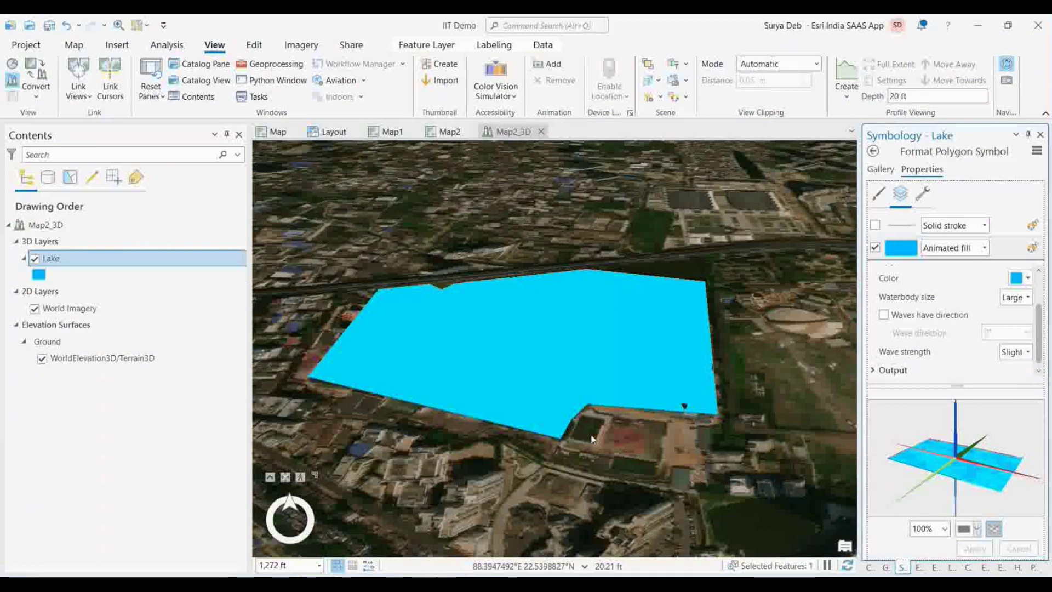
- Give the Lake's waves a direction of 90° with Moderate wave strength, and apply the symbol changes
scroll(534, 407, "up", 2)
scroll(535, 406, "up", 5)
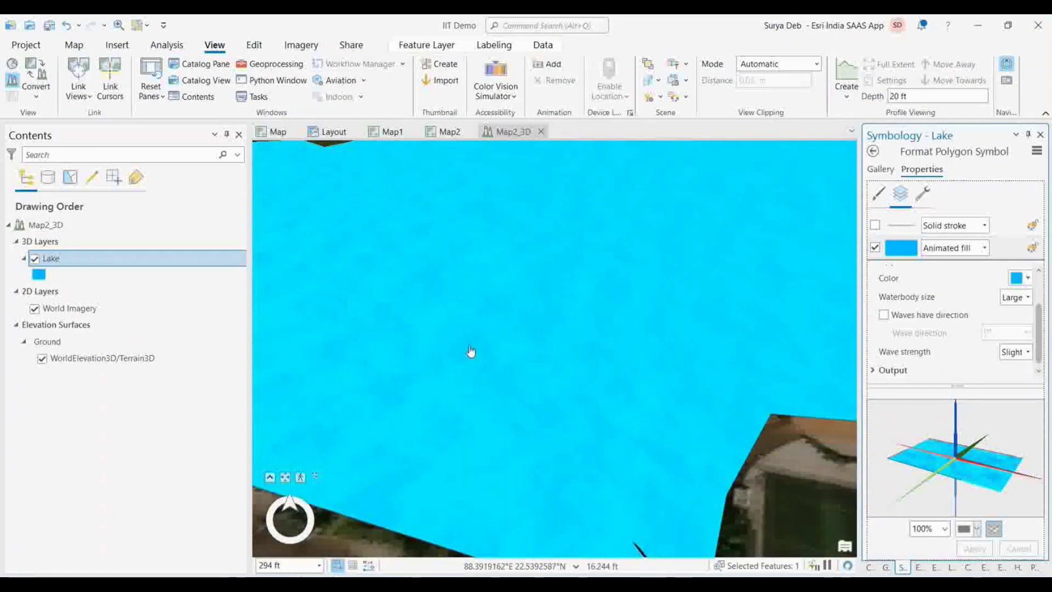
scroll(543, 383, "up", 2)
left_click_drag(477, 441, 608, 479)
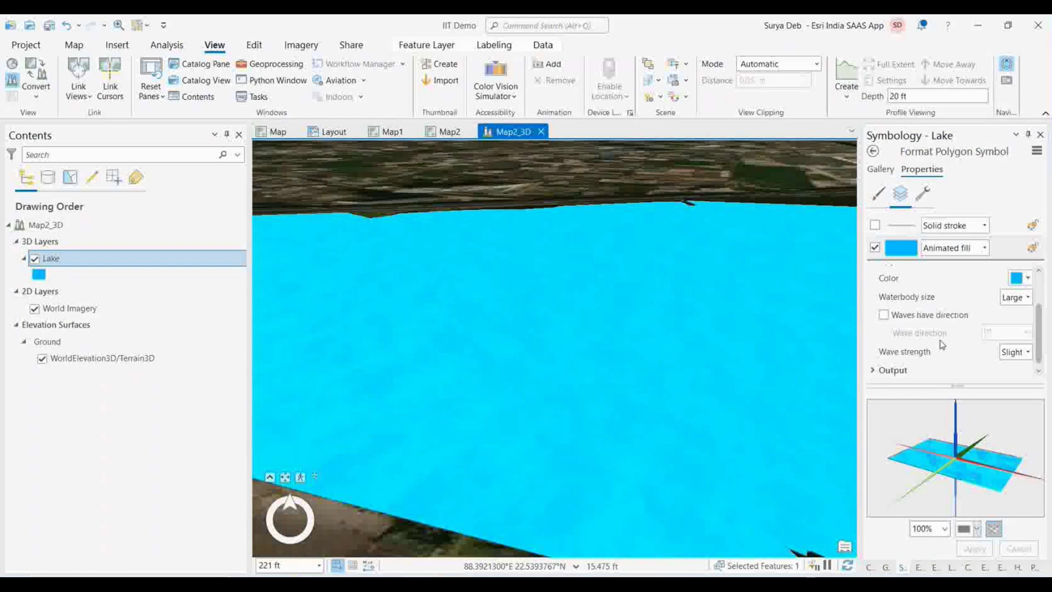
left_click(884, 314)
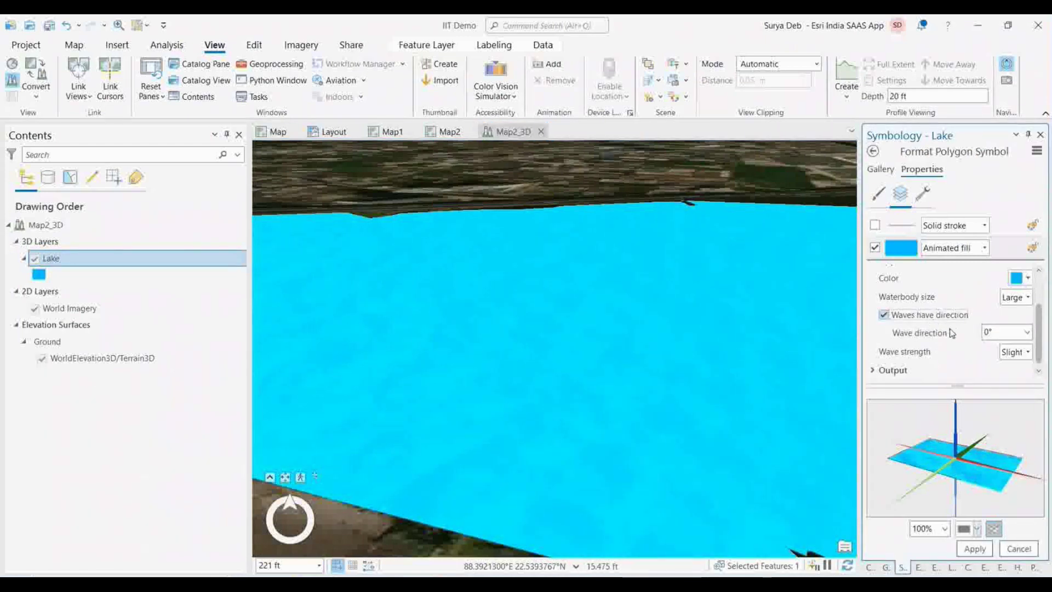
left_click(1027, 333)
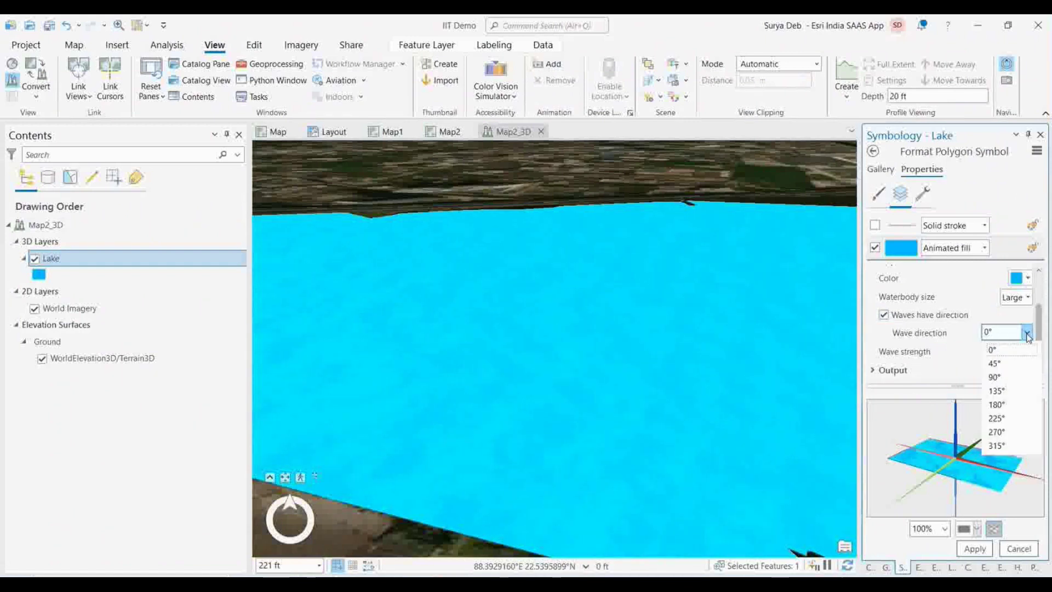
left_click(996, 377)
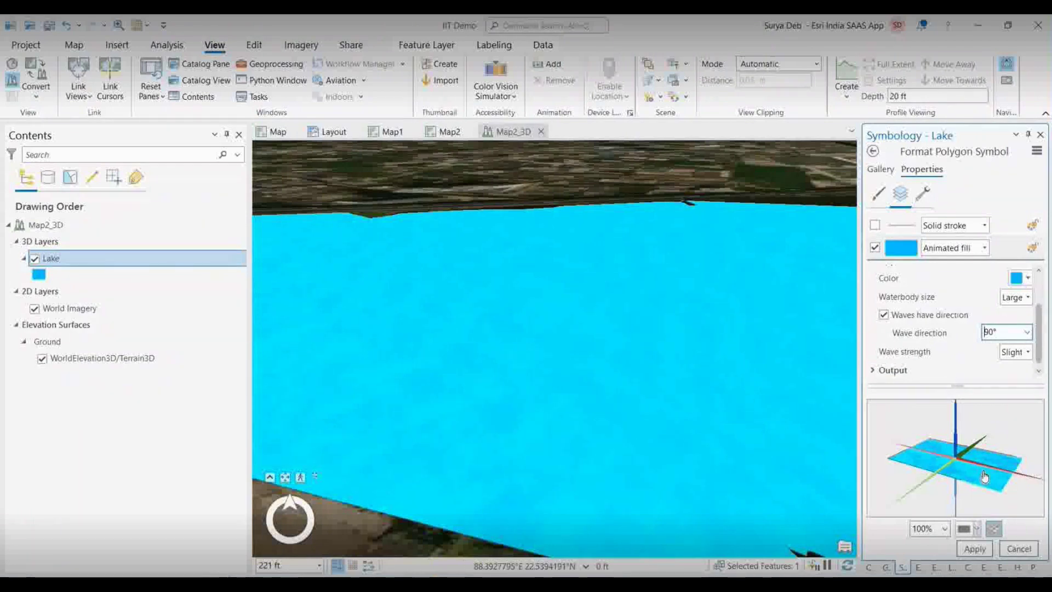
left_click(1028, 354)
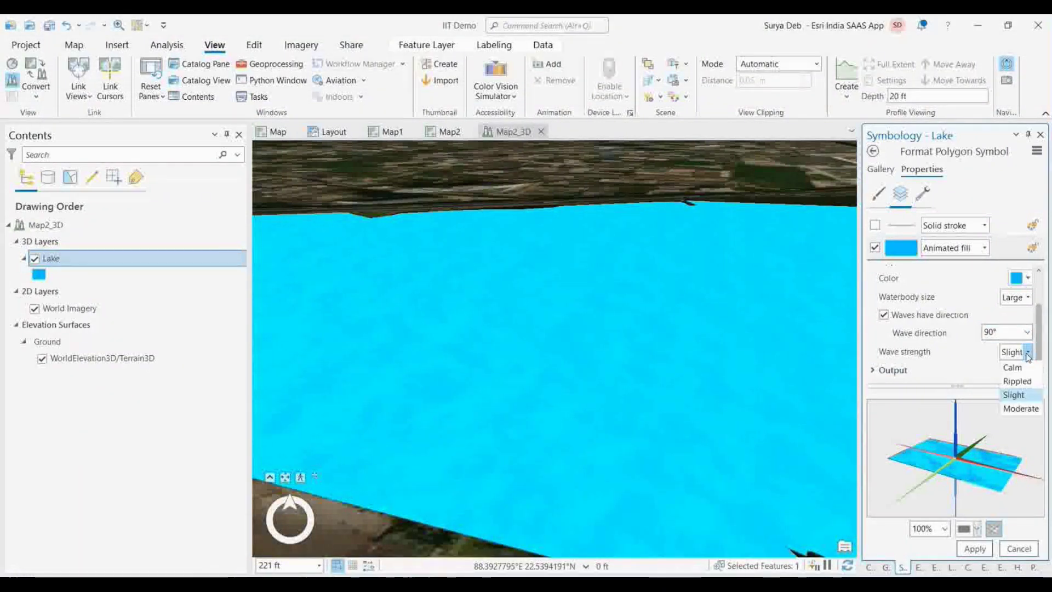
left_click(1021, 408)
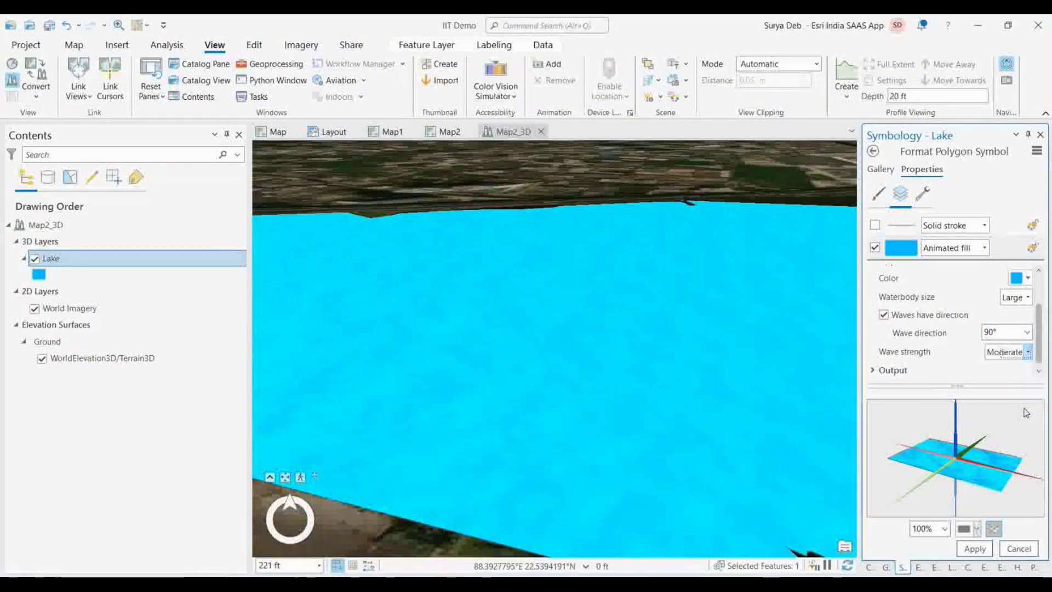
left_click(975, 549)
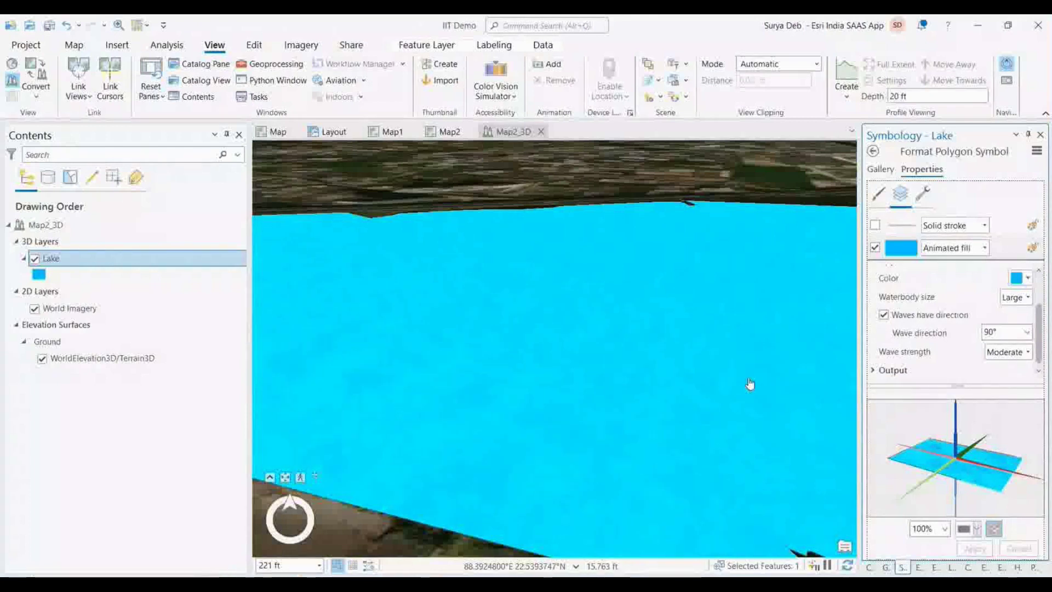
- Set the Lake's wave direction to 45° and apply it
left_click(1026, 332)
left_click(1011, 363)
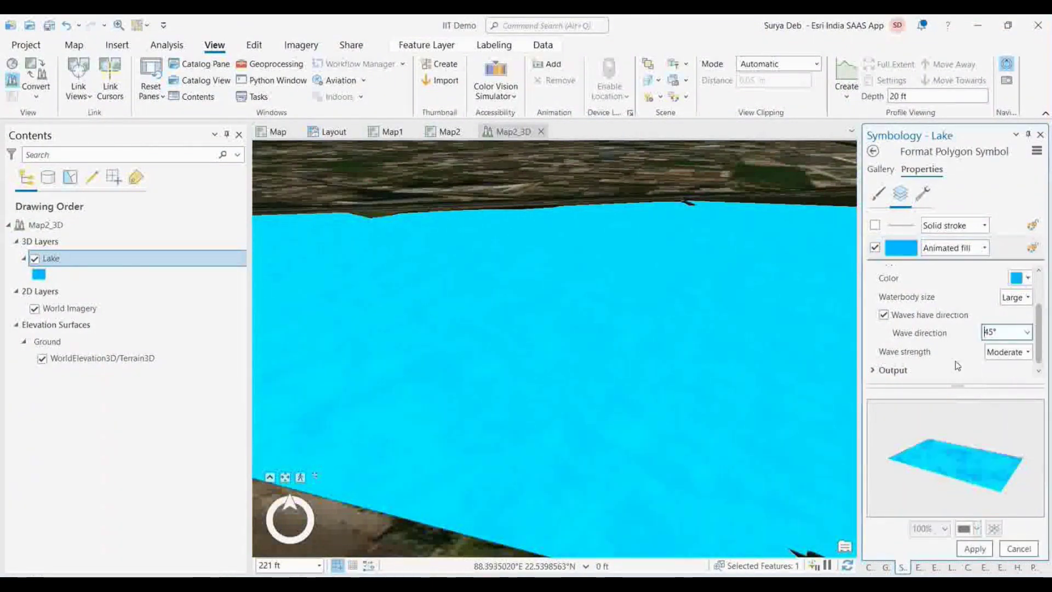
left_click(980, 555)
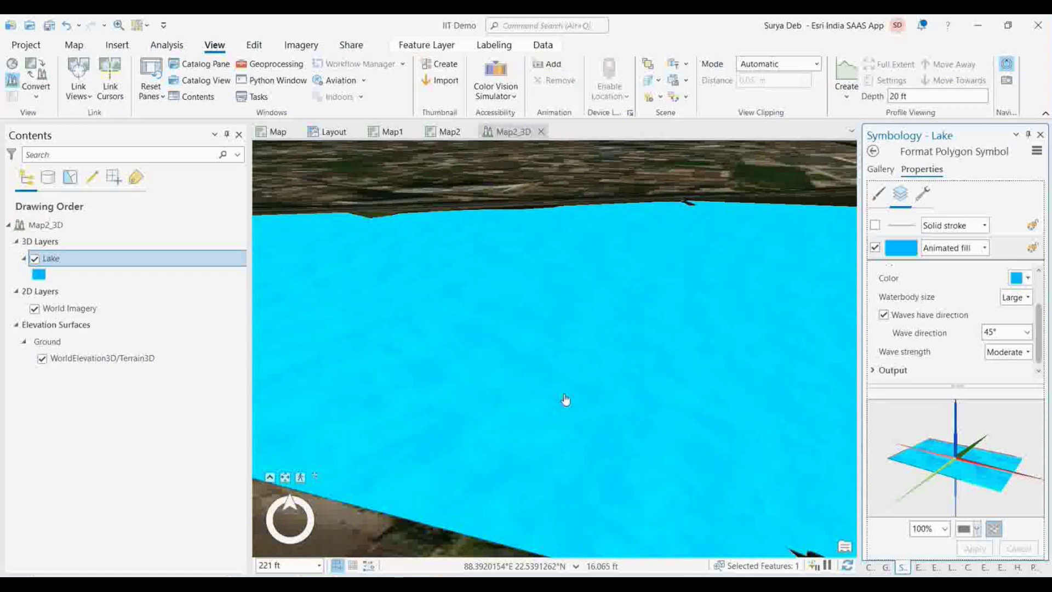
- Try the Vignette, Grain, Color Grading and Bloom postprocessing effects on the lake scene, and turn them off again
scroll(566, 402, "down", 2)
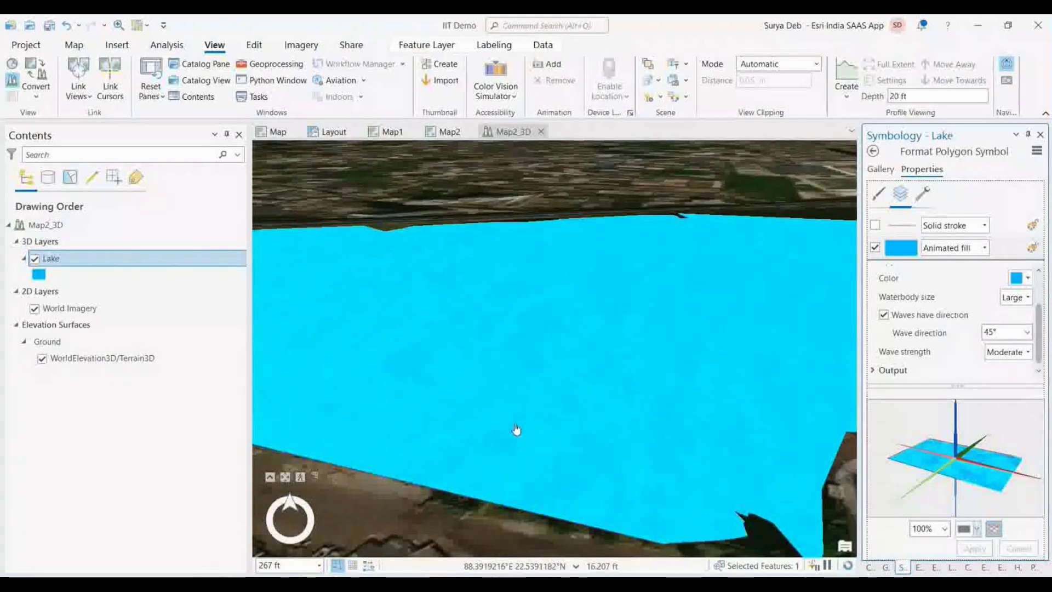
scroll(514, 423, "down", 3)
scroll(514, 424, "up", 1)
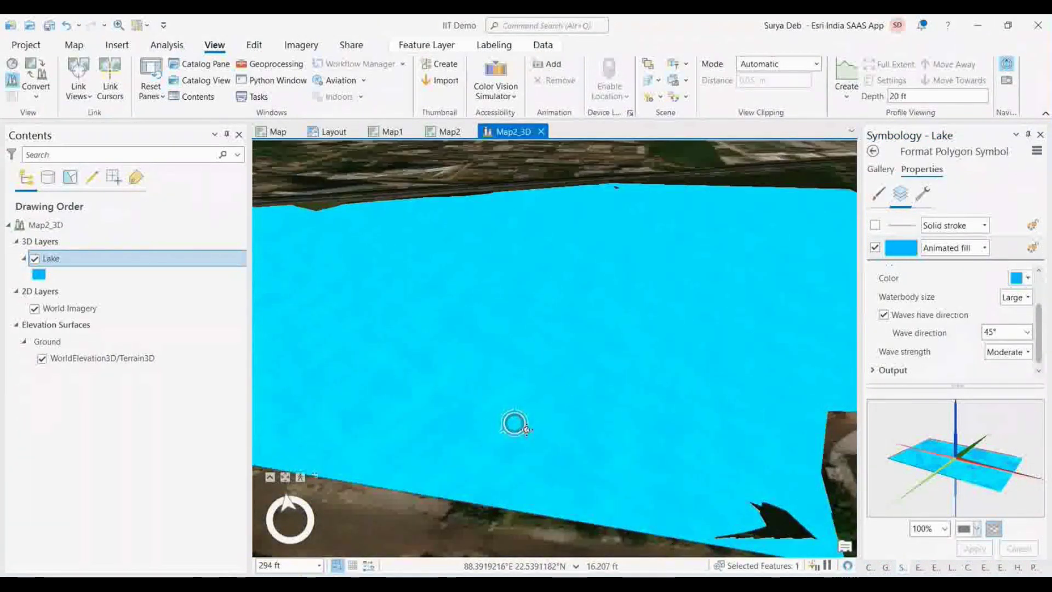
left_click_drag(517, 367, 540, 371)
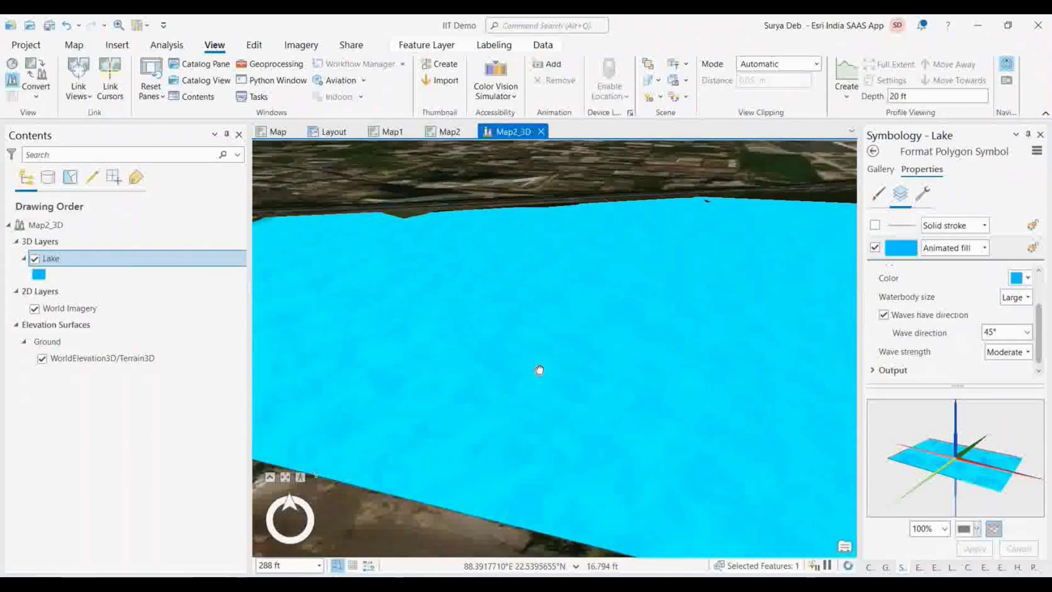
left_click(686, 98)
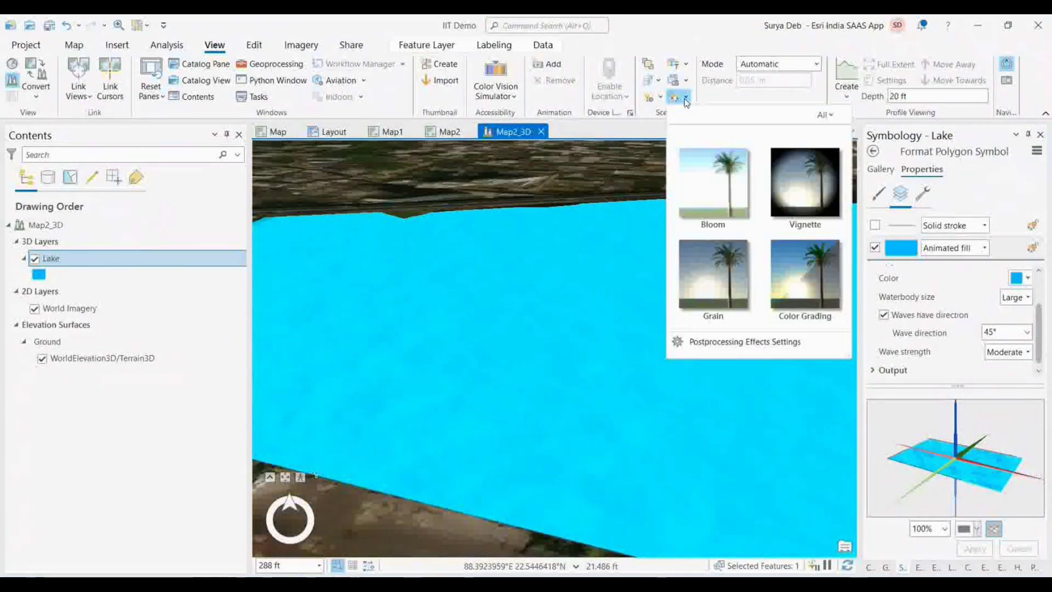
left_click(811, 197)
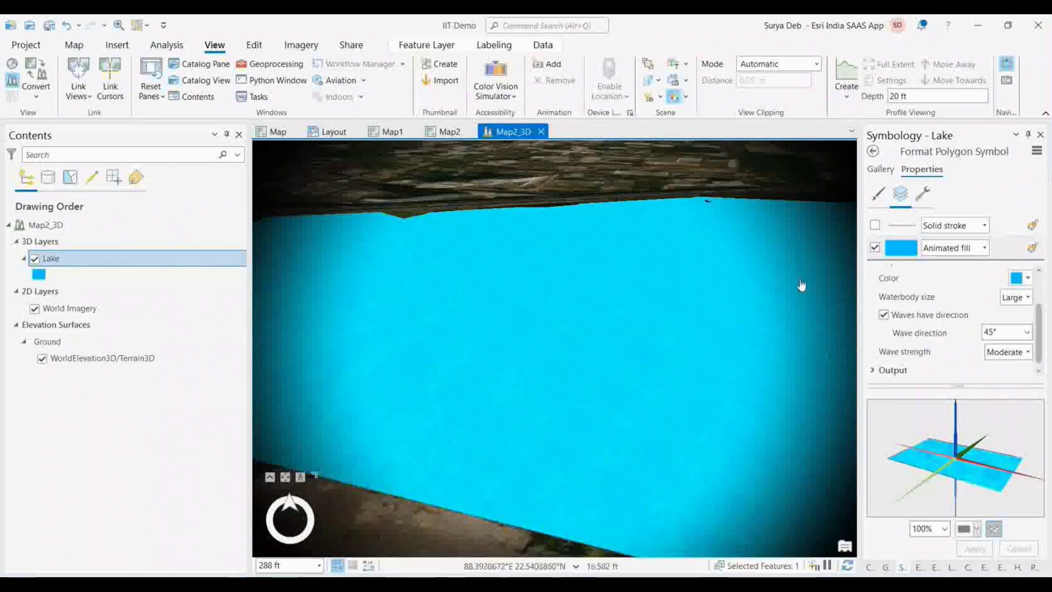
left_click(674, 97)
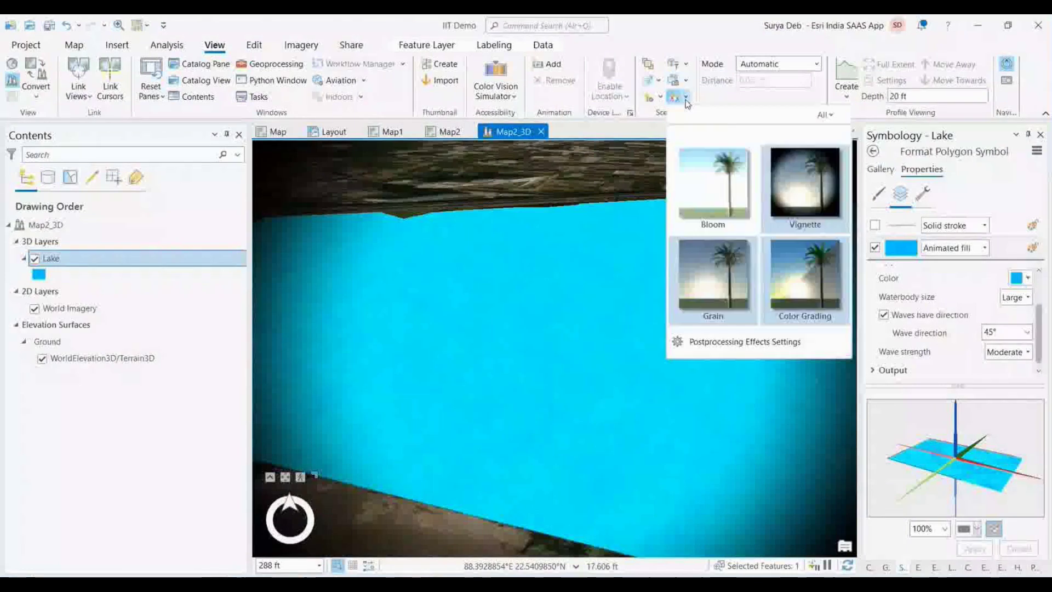
left_click(728, 291)
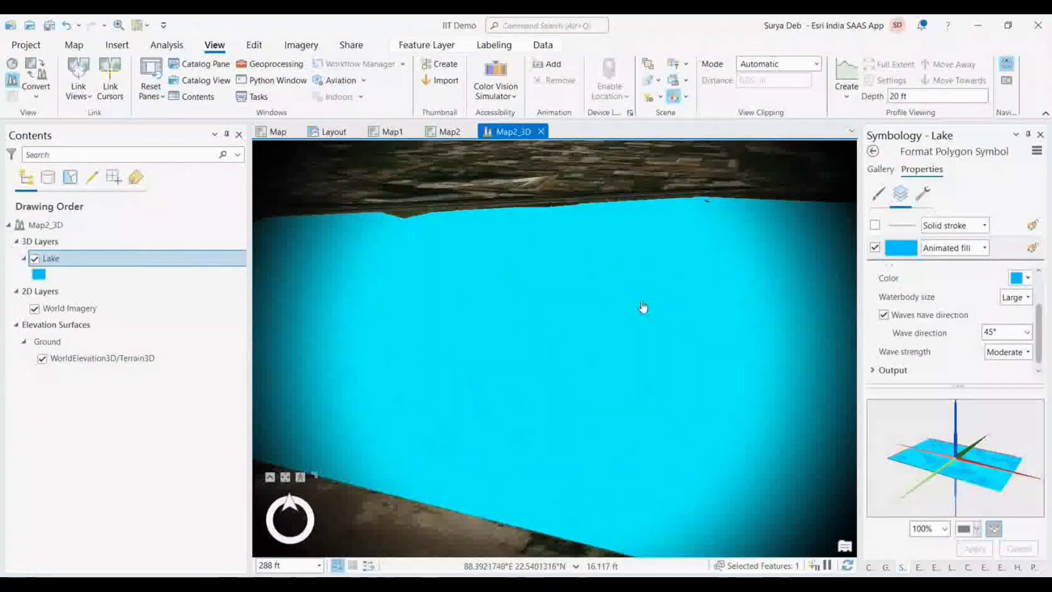
left_click(685, 99)
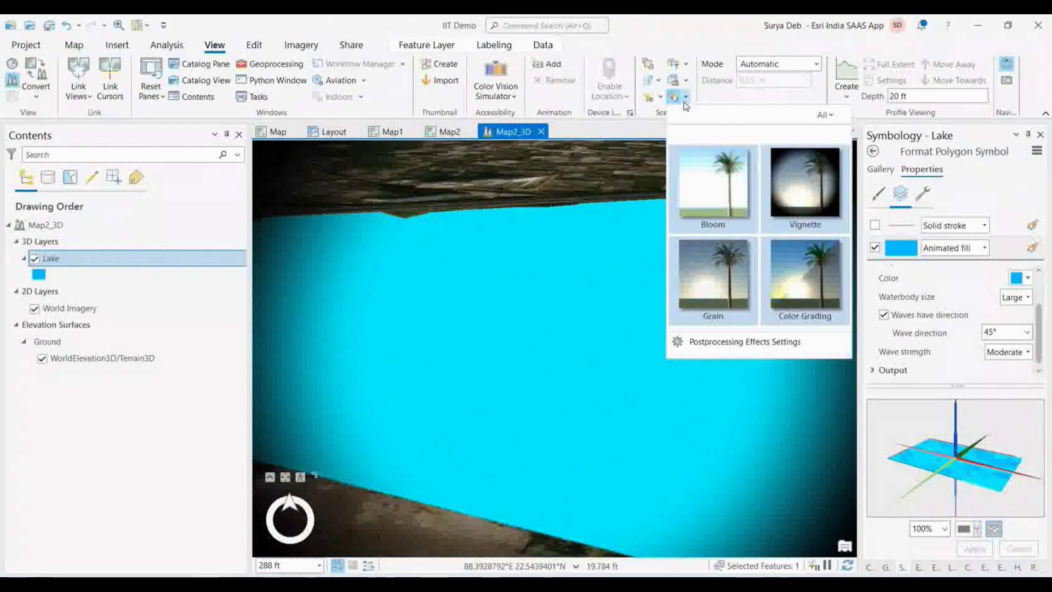
left_click(616, 308)
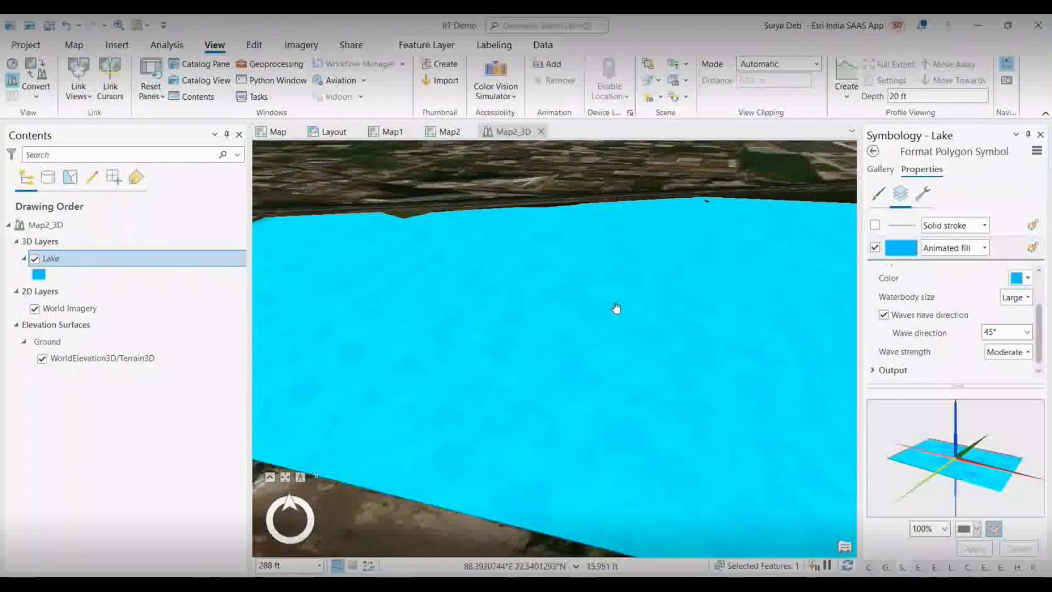
- Switch to the running PowerPoint slide show and advance to the slide about the Visual Effect tool
mouse_move(488, 576)
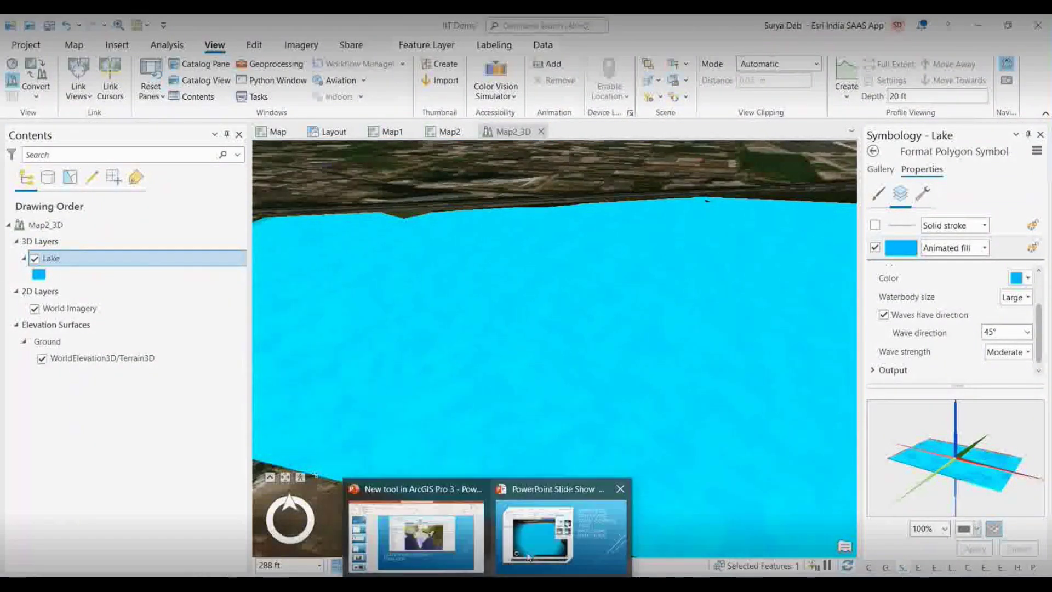
left_click(552, 534)
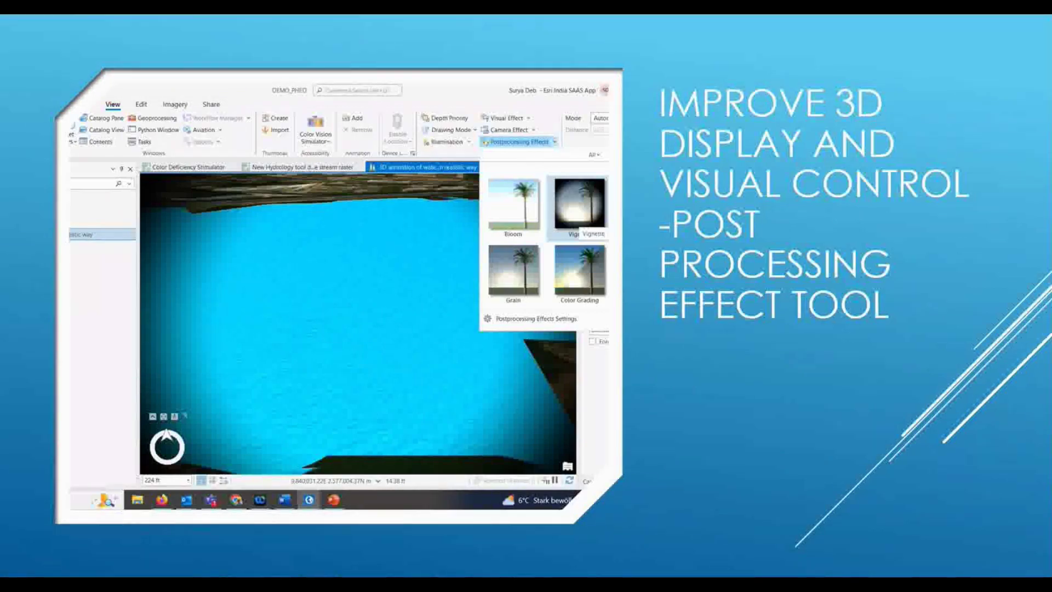
key("Right")
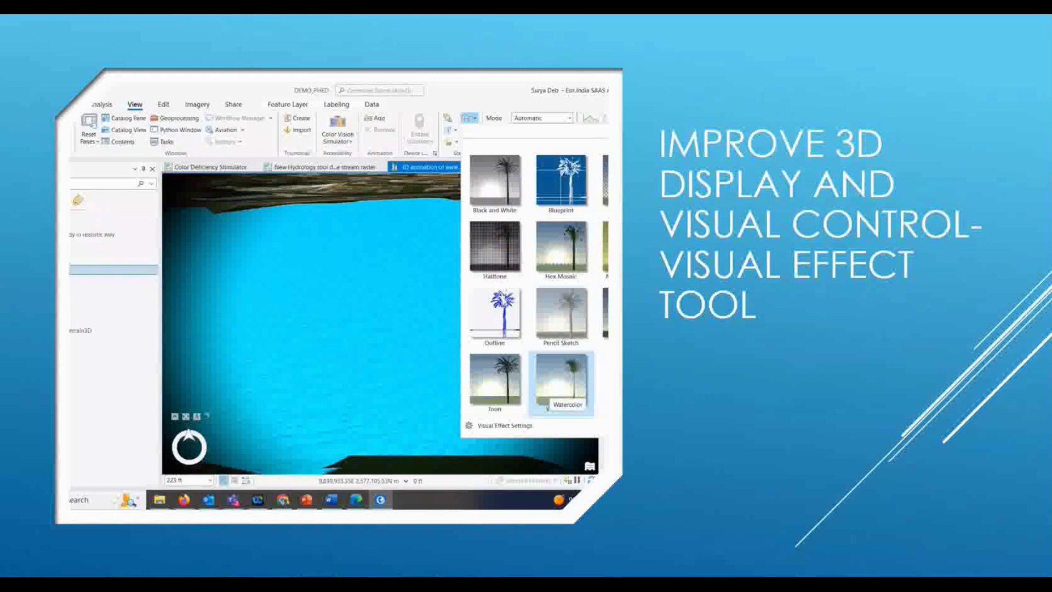